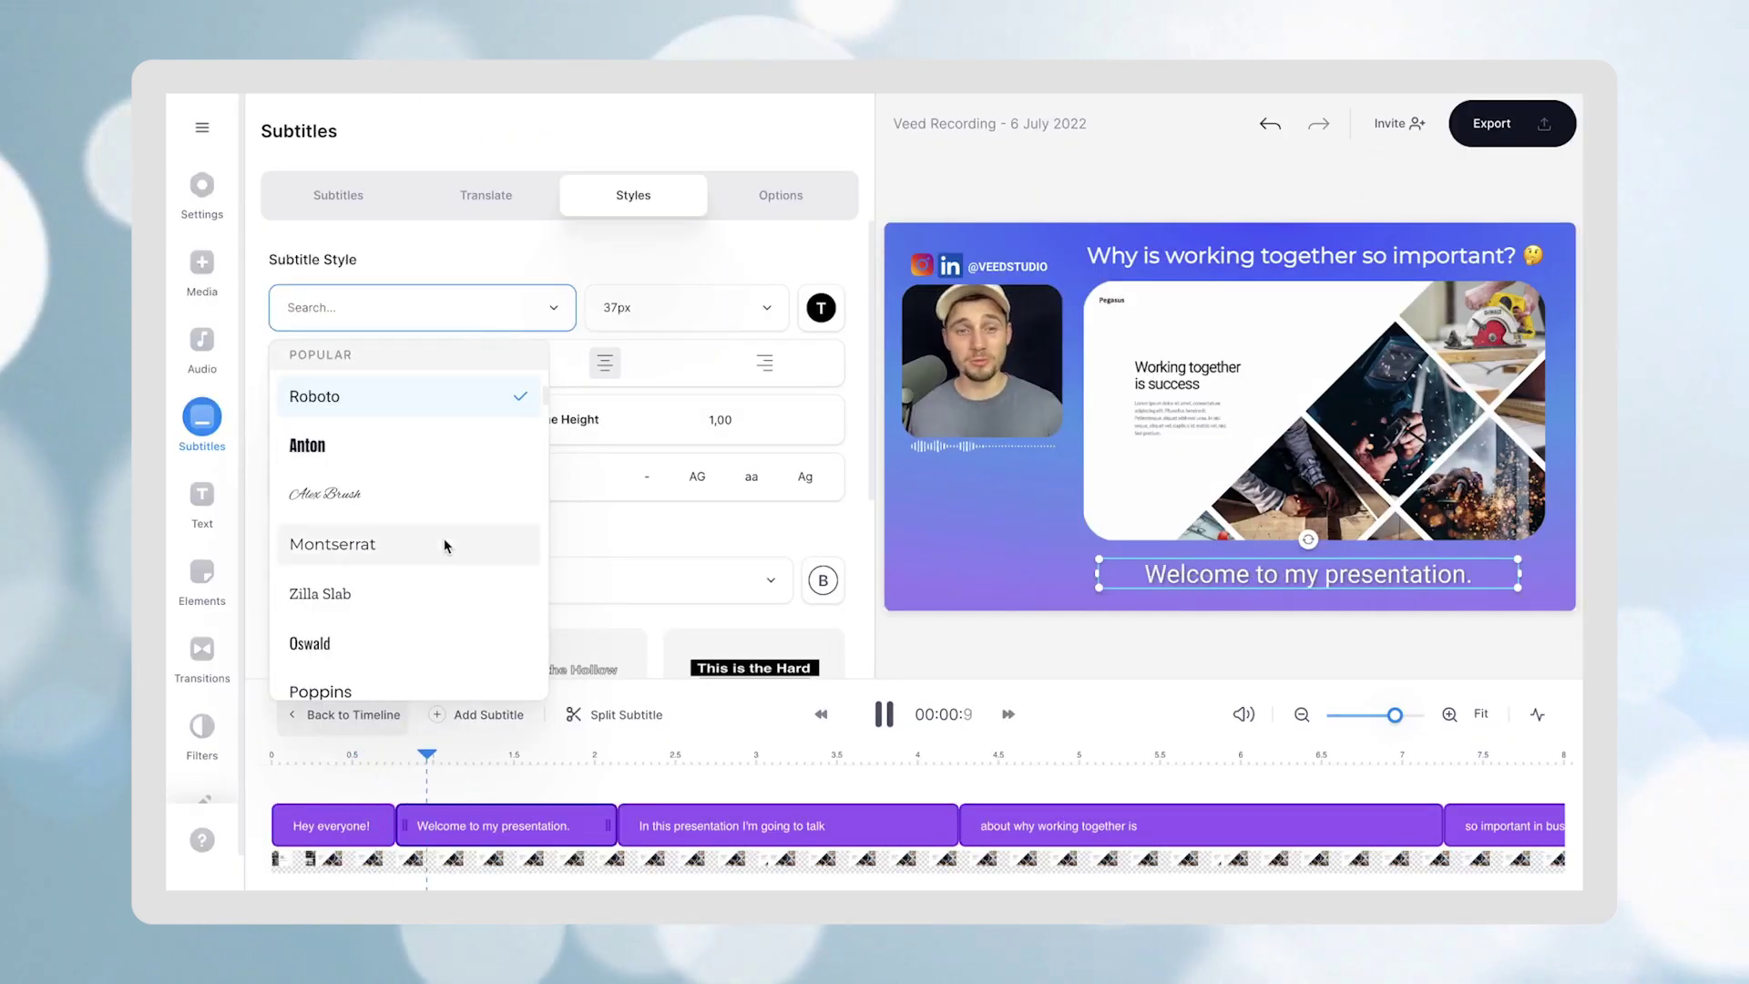
- Finish the recording over the 'Working together is success' slide so the video is saved
scroll(441, 539, "down", 3)
scroll(441, 538, "up", 3)
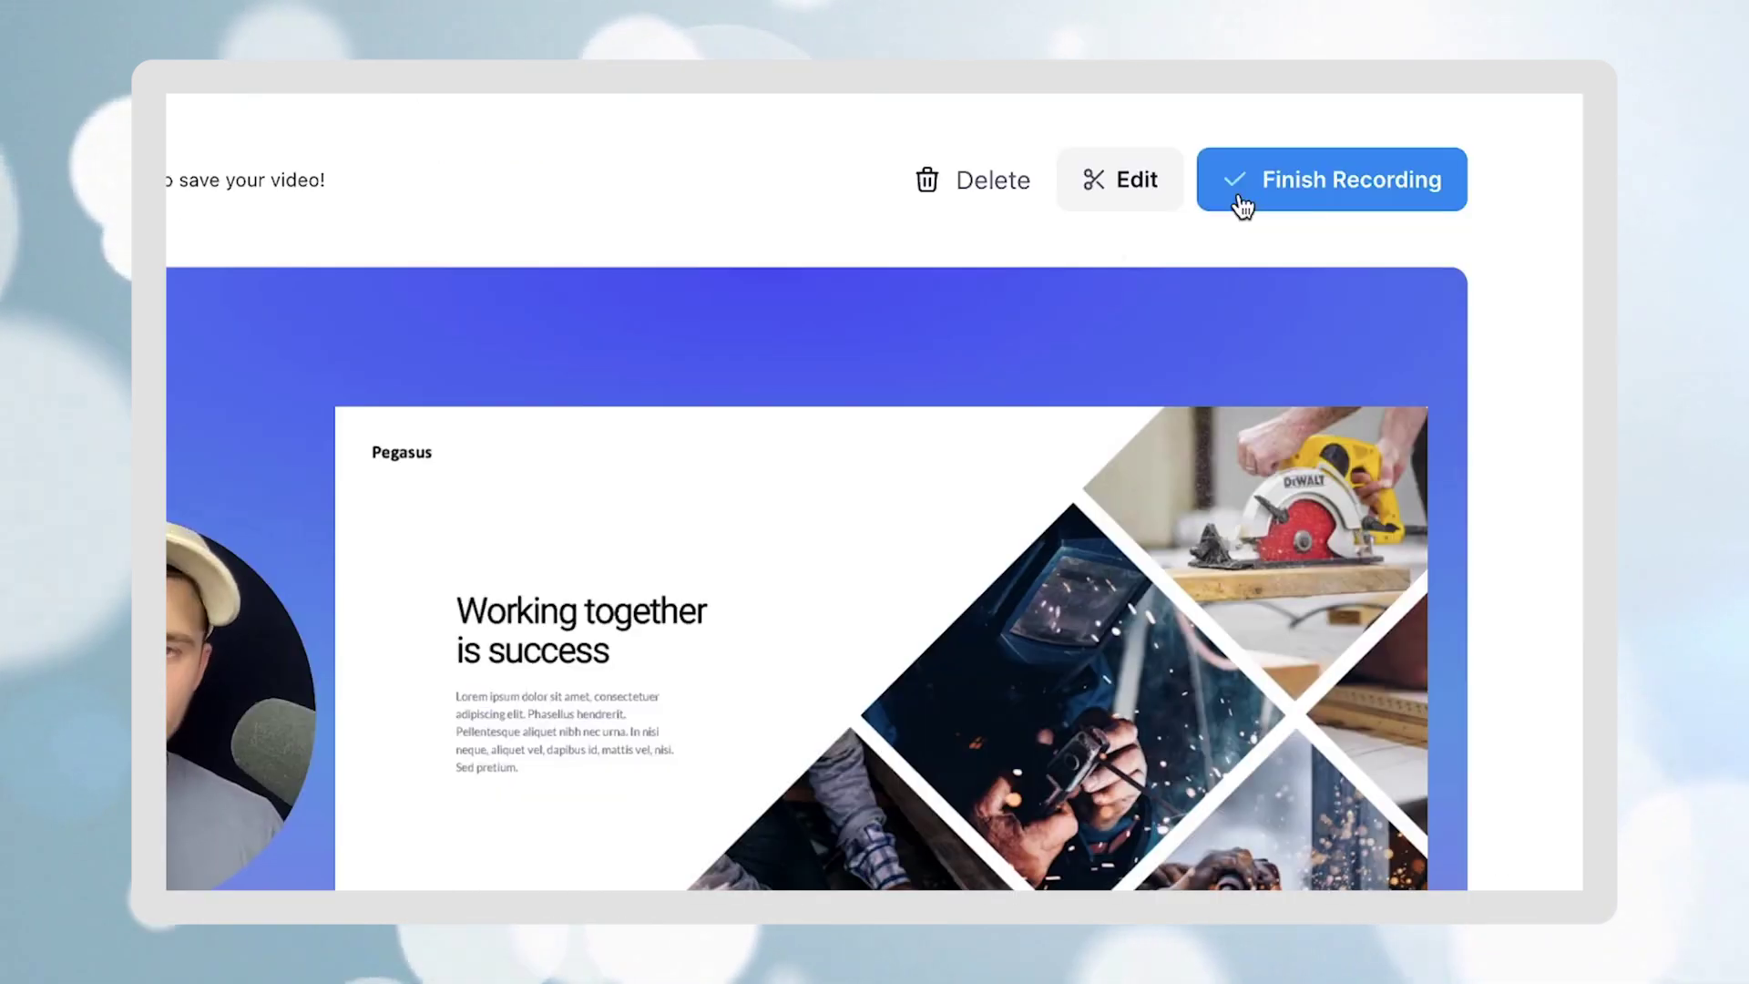
left_click(1240, 202)
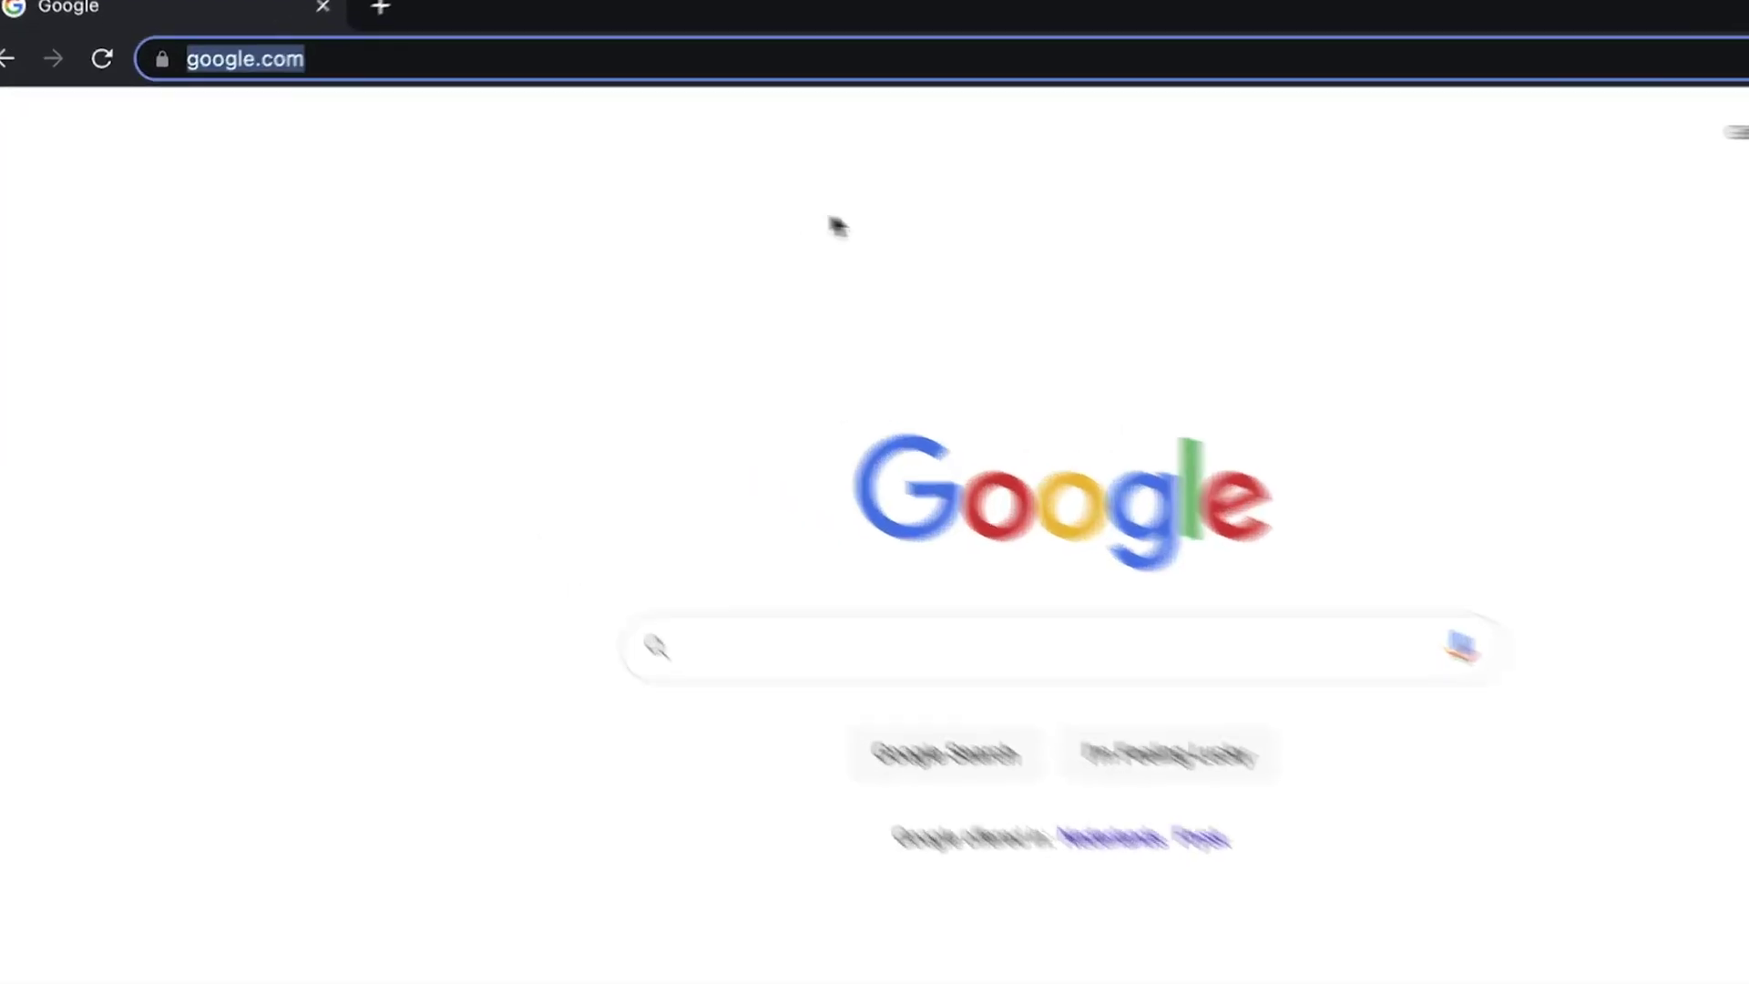
- Start a new VEED recording session by going to veed.new
type("veed.new")
key("Return")
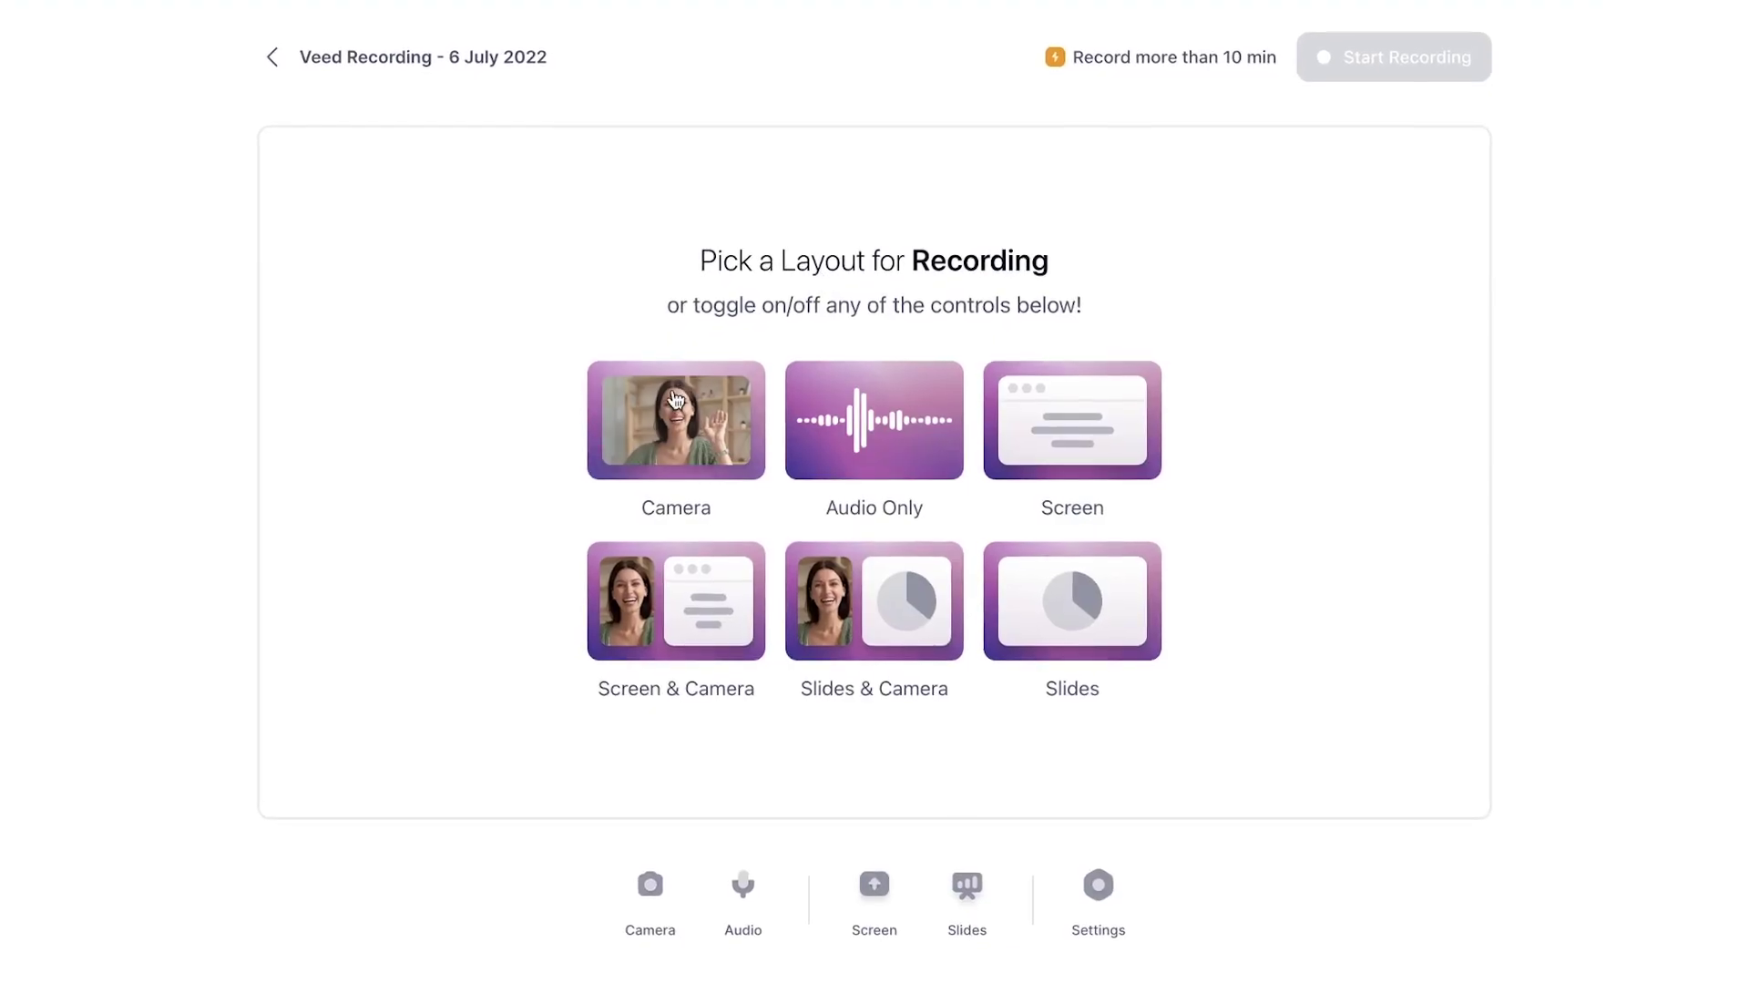
left_click(704, 473)
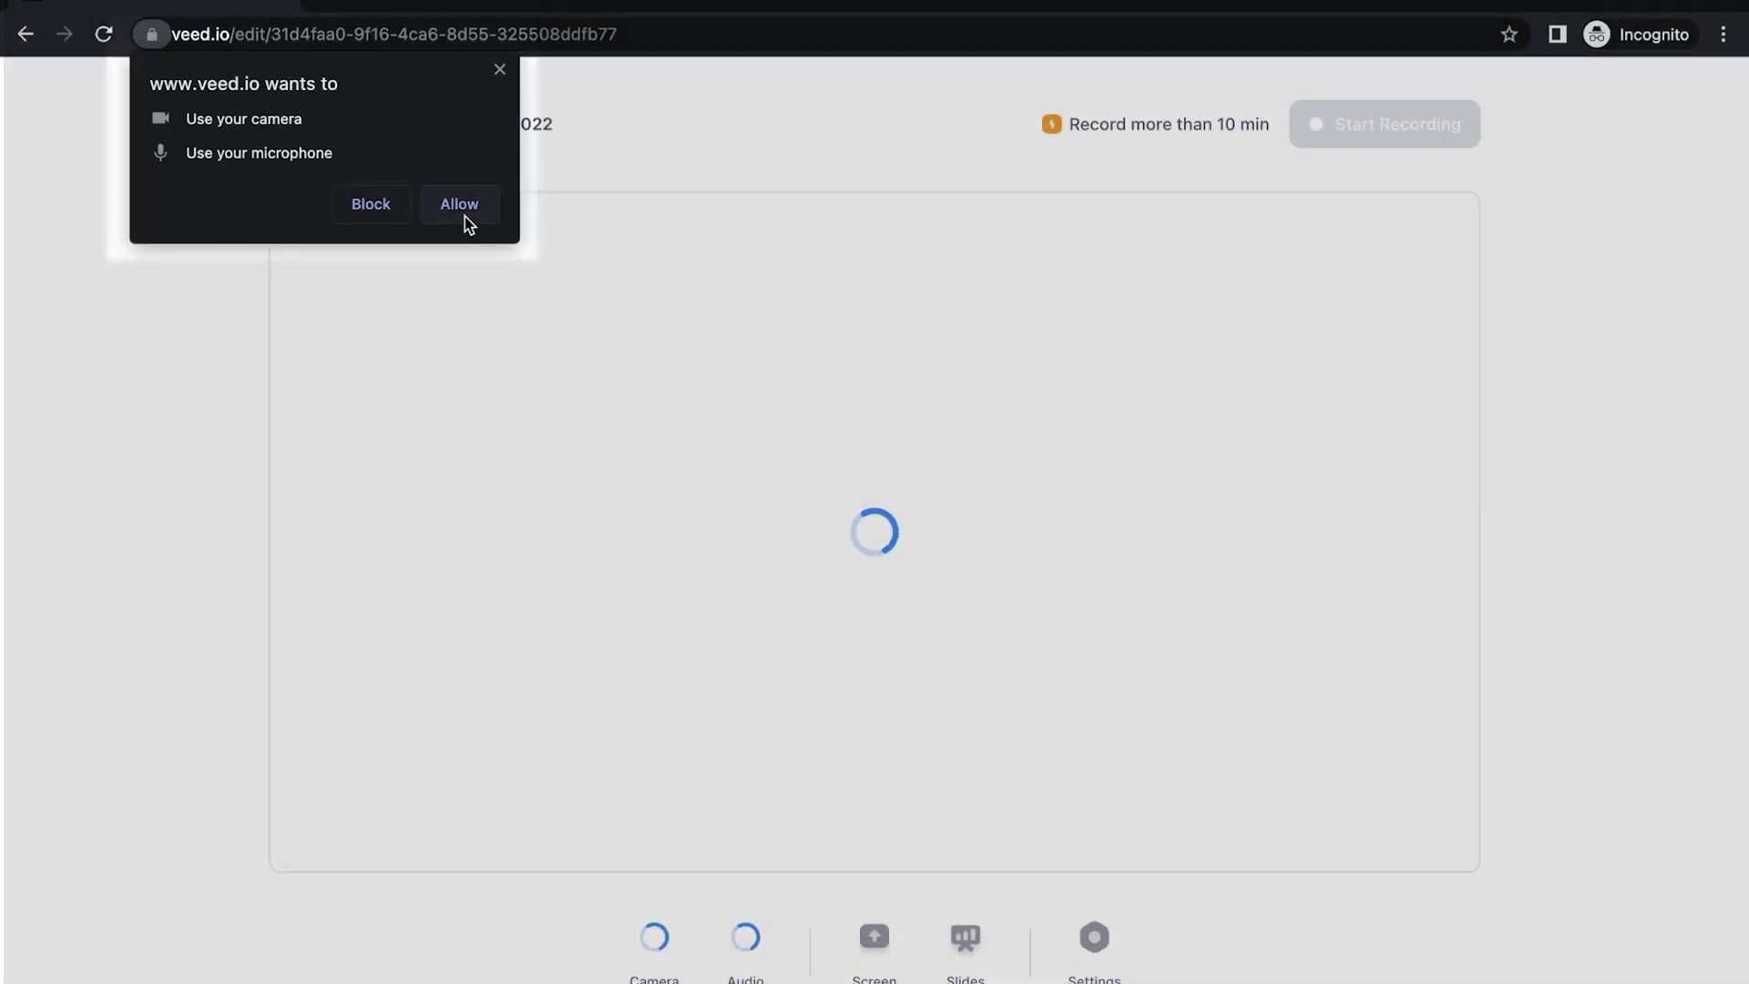
left_click(463, 215)
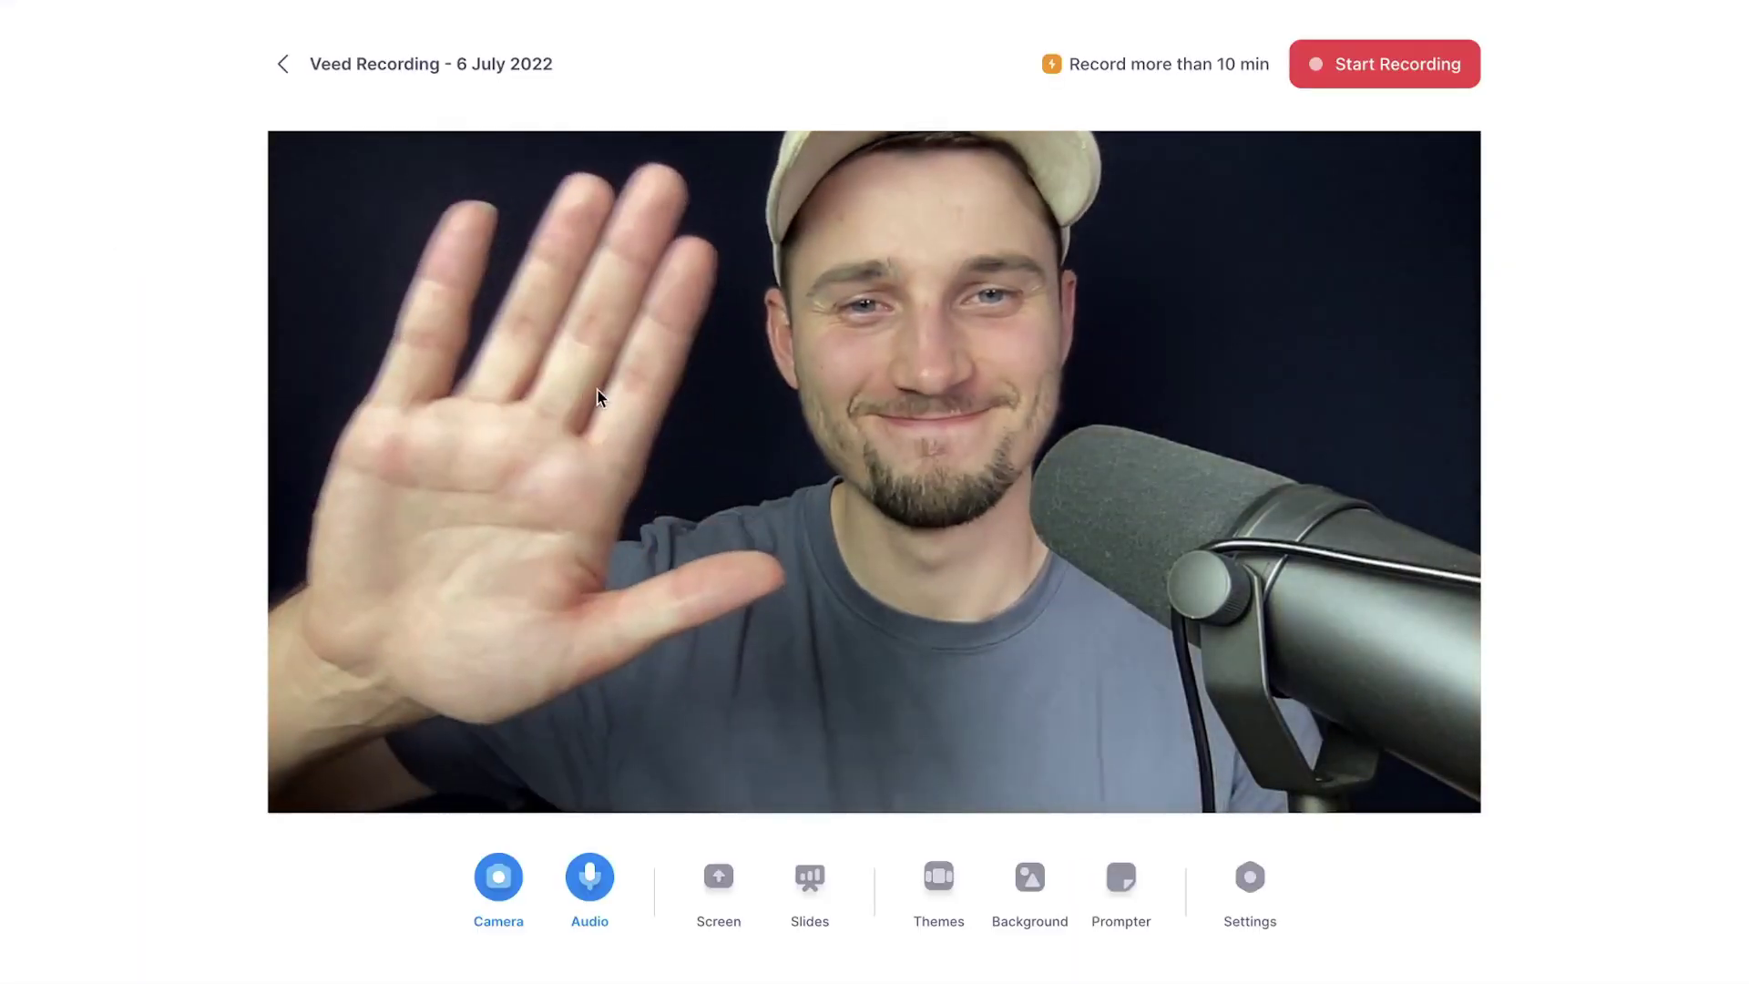
left_click(498, 876)
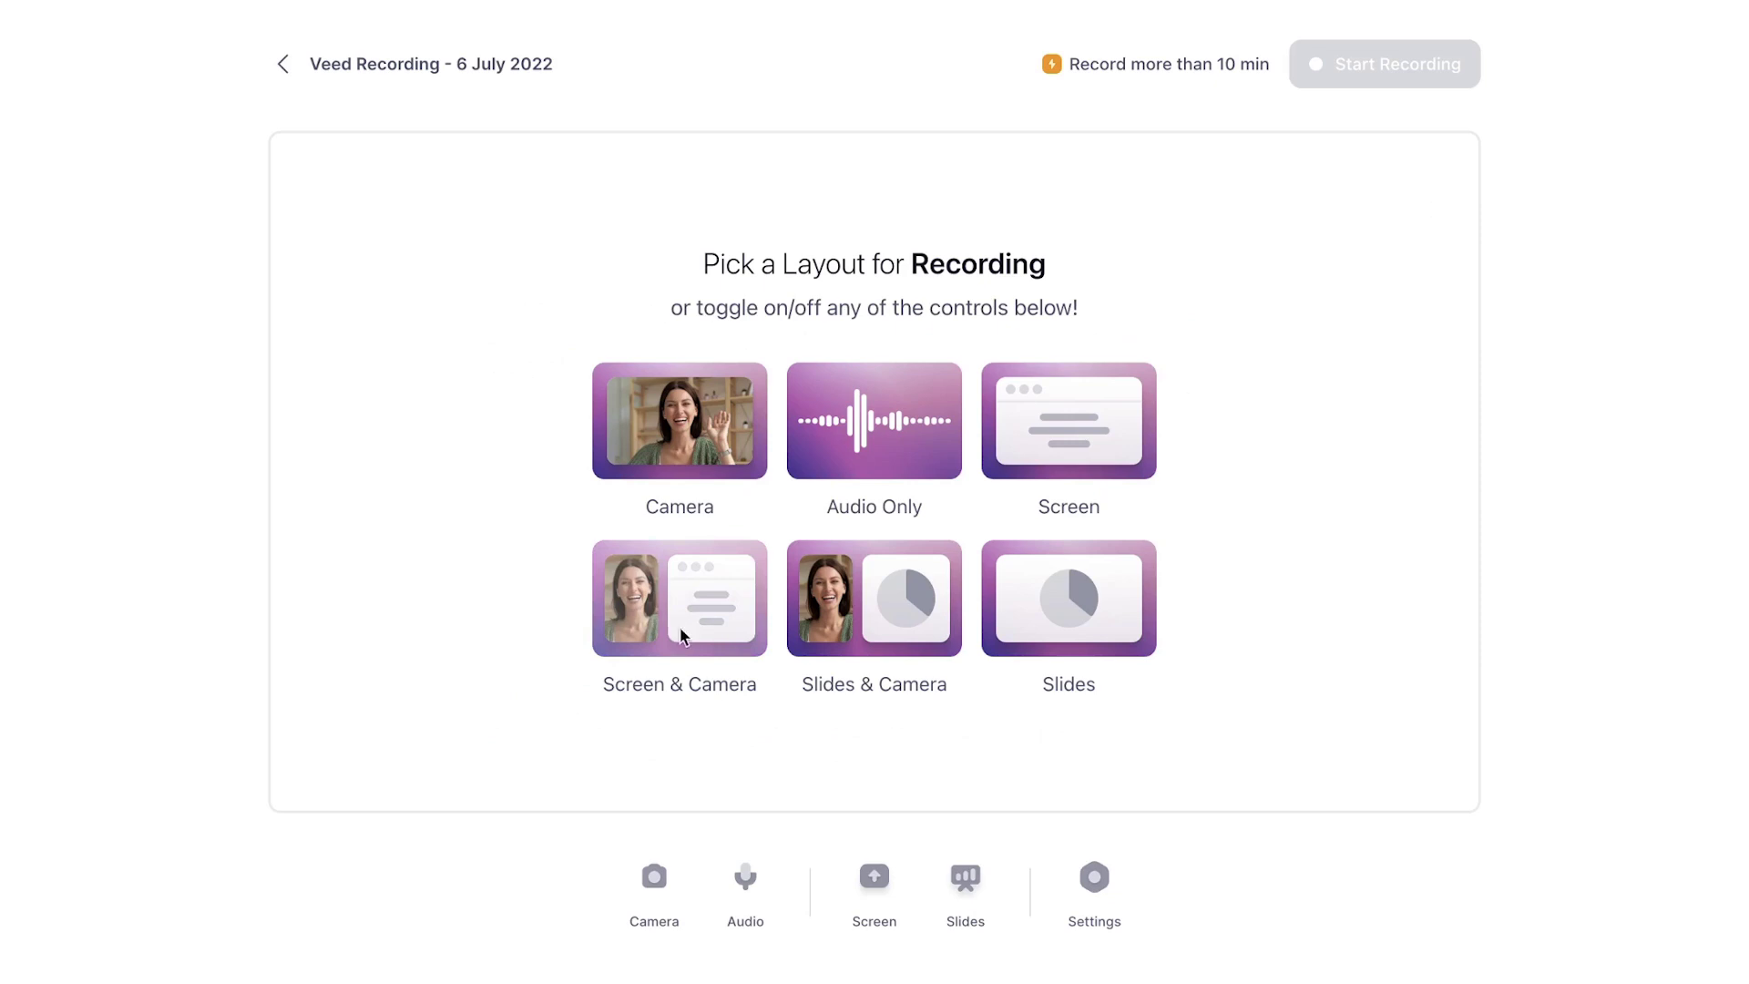
left_click(681, 634)
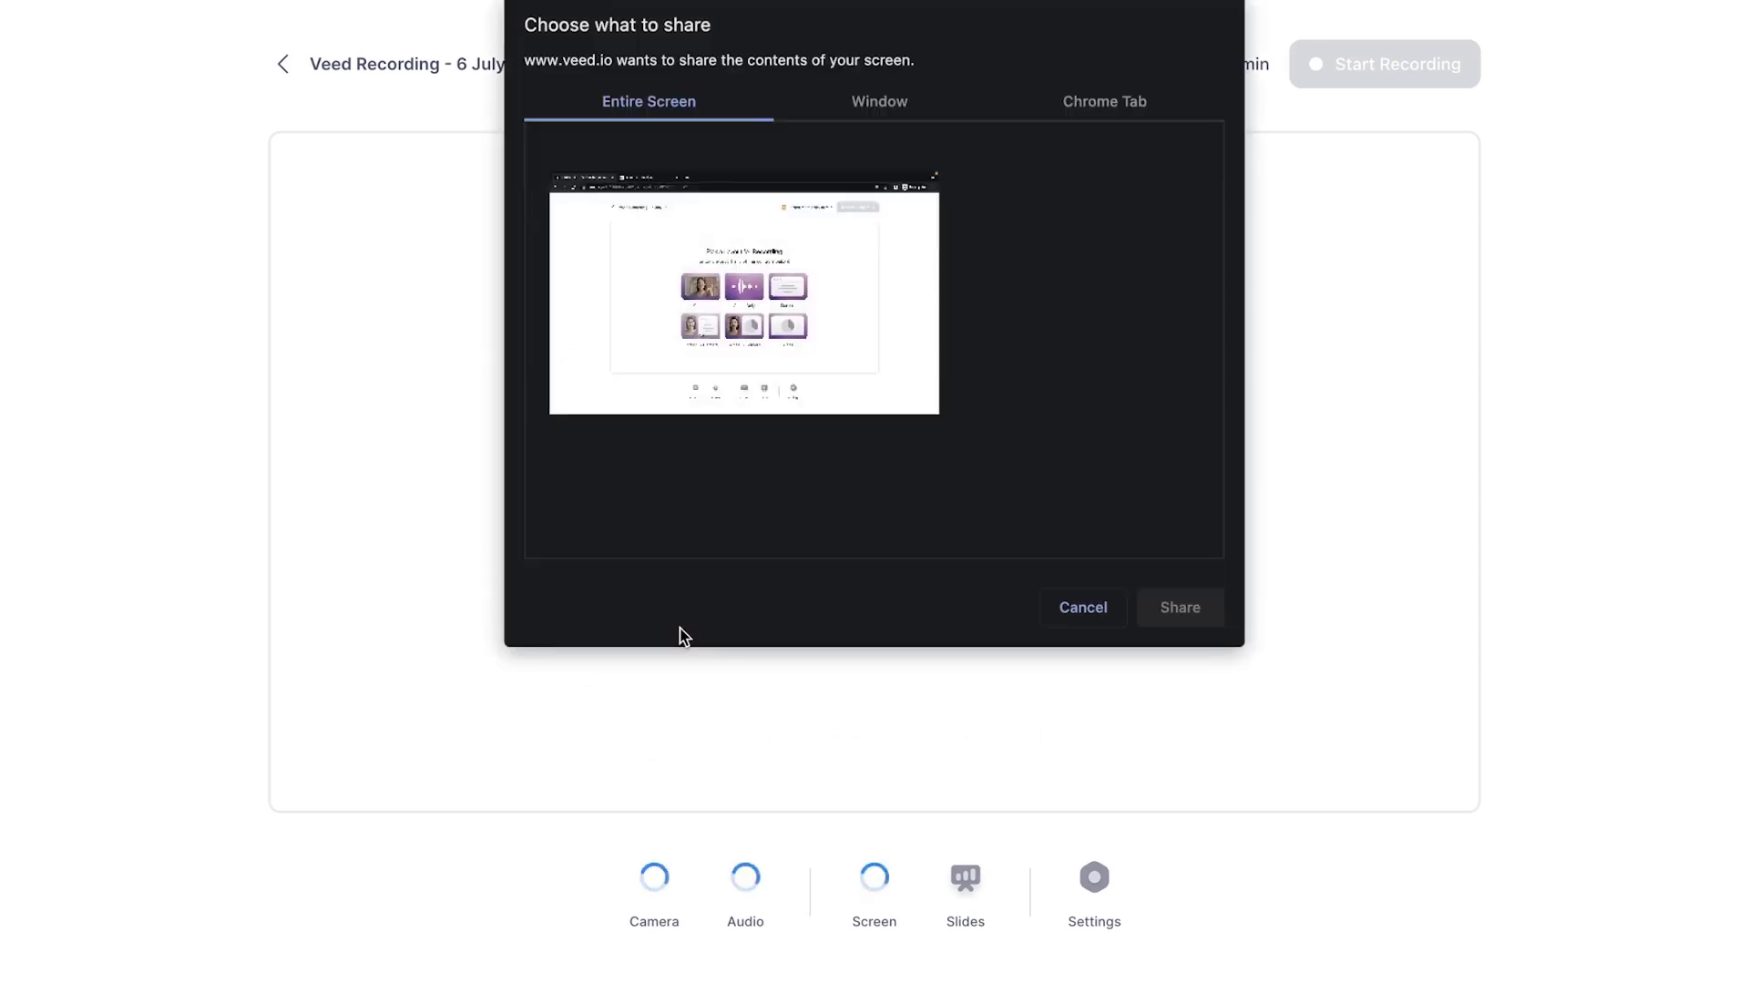
left_click(807, 150)
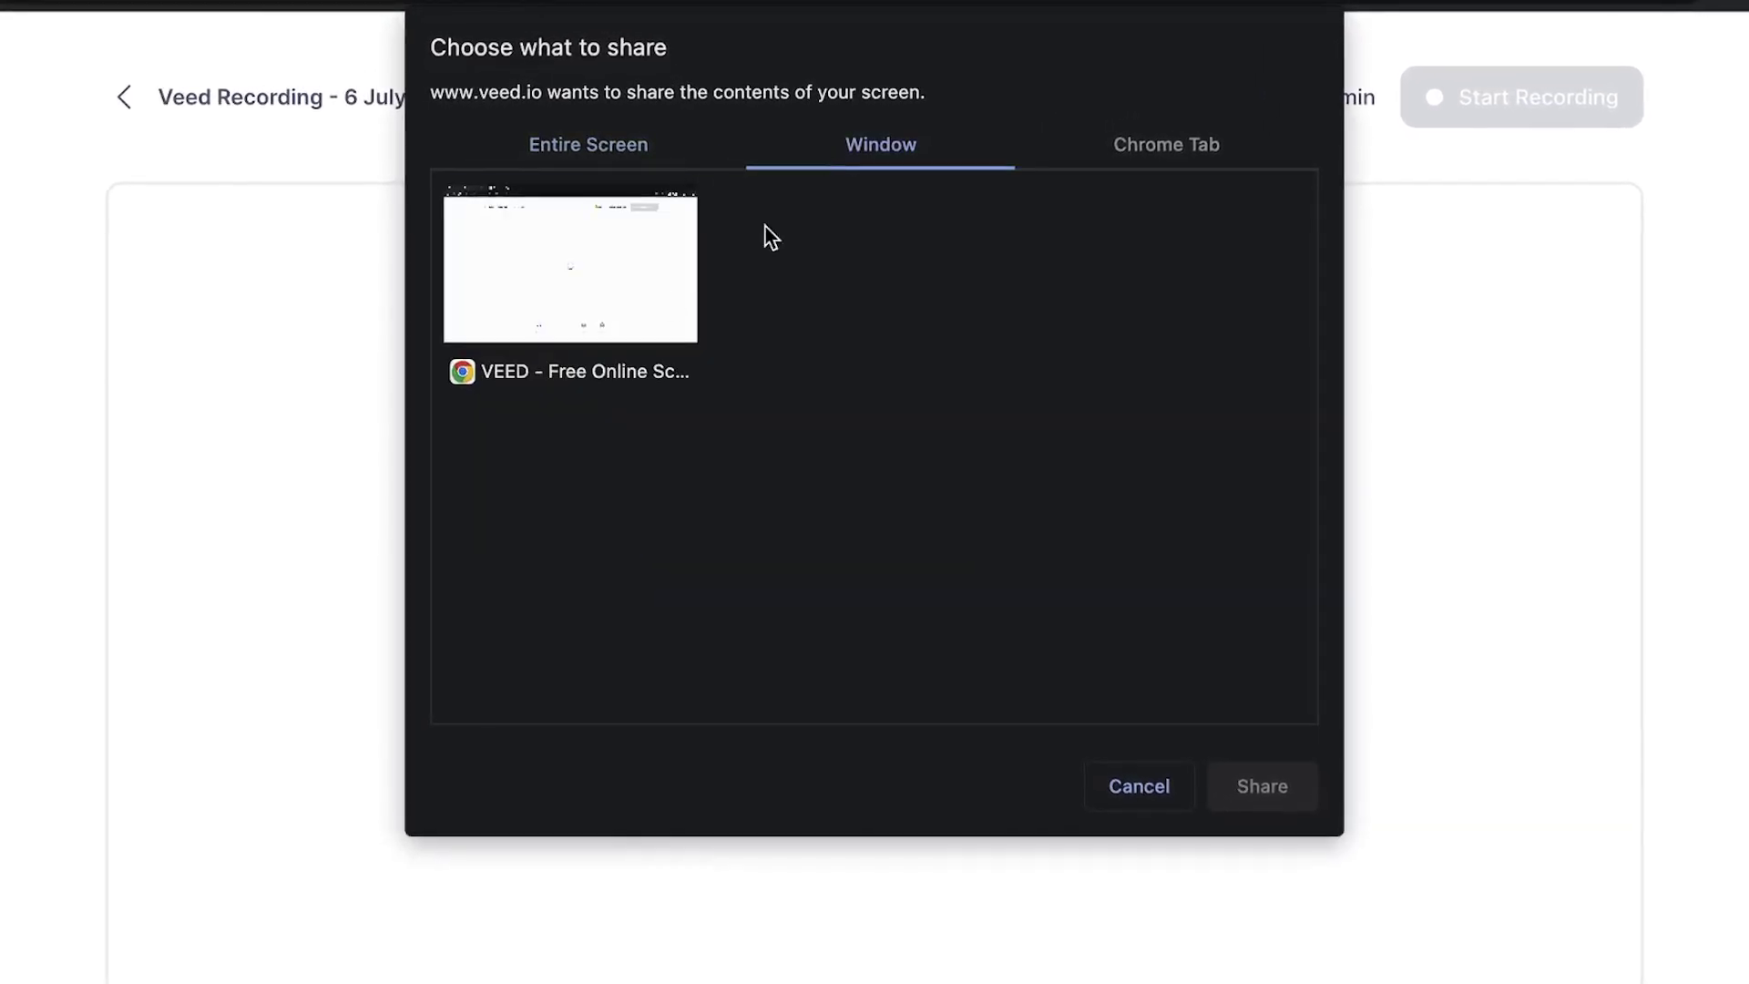
left_click(1094, 157)
left_click(688, 280)
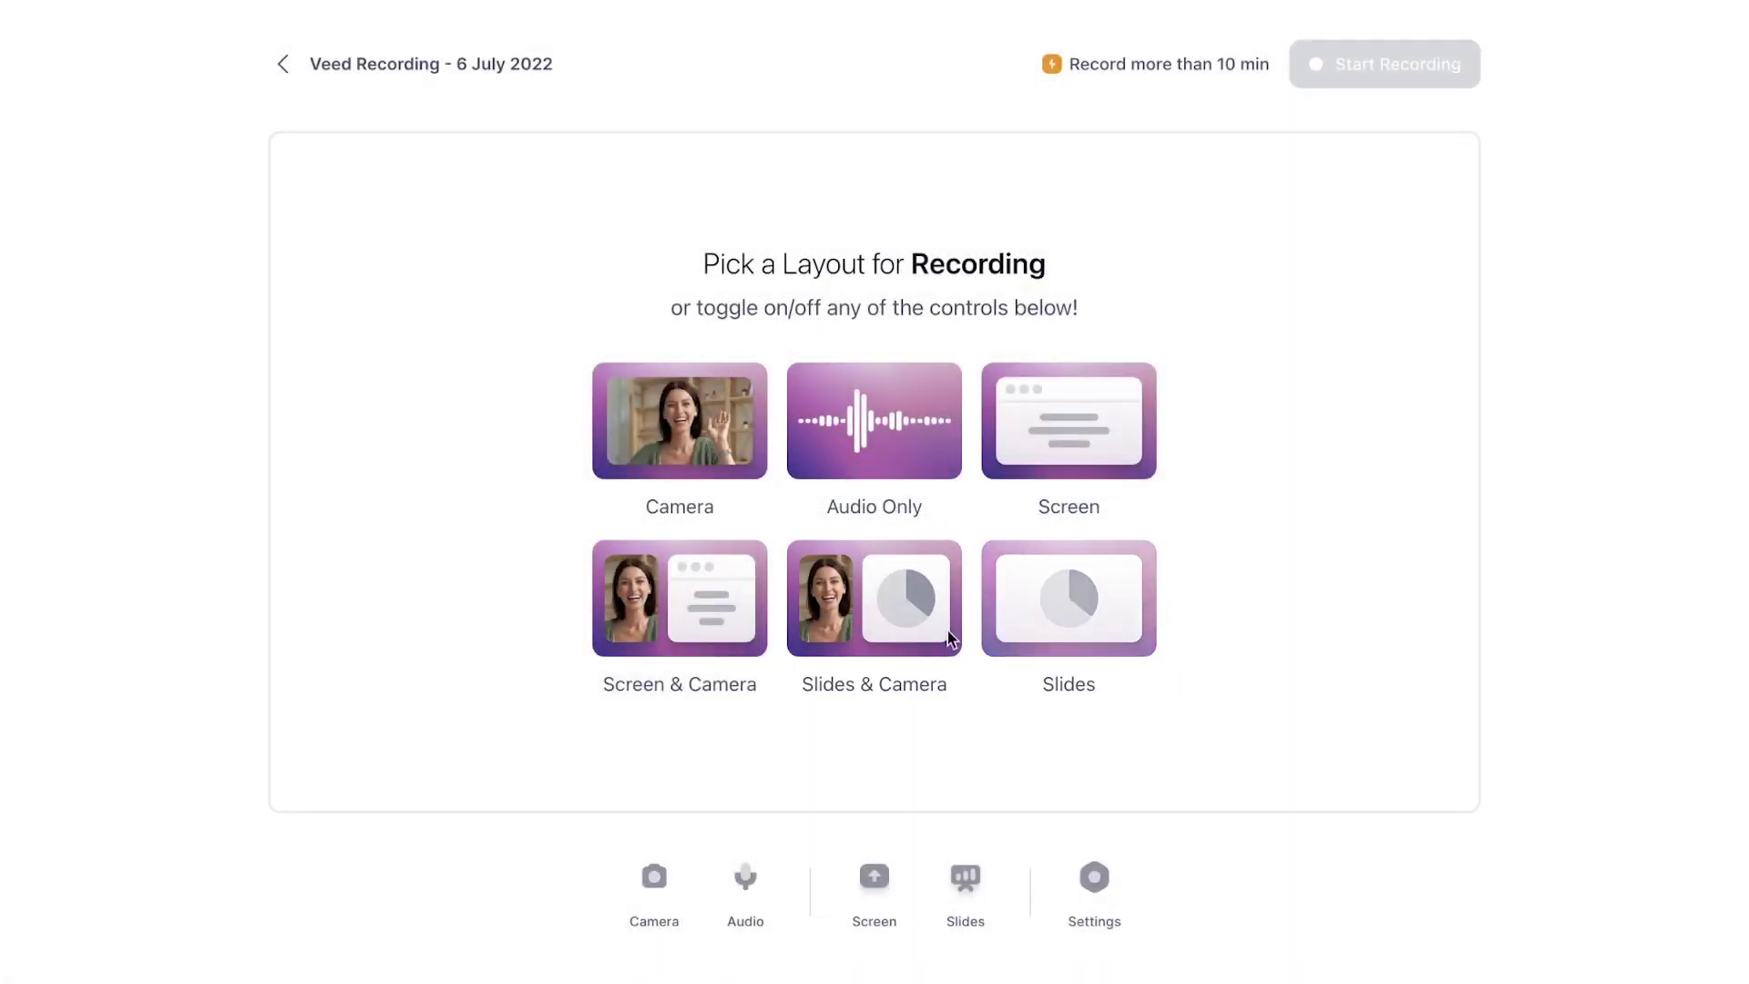
- Choose the Slides & Camera layout and upload the PowerPoint presentation
left_click(875, 601)
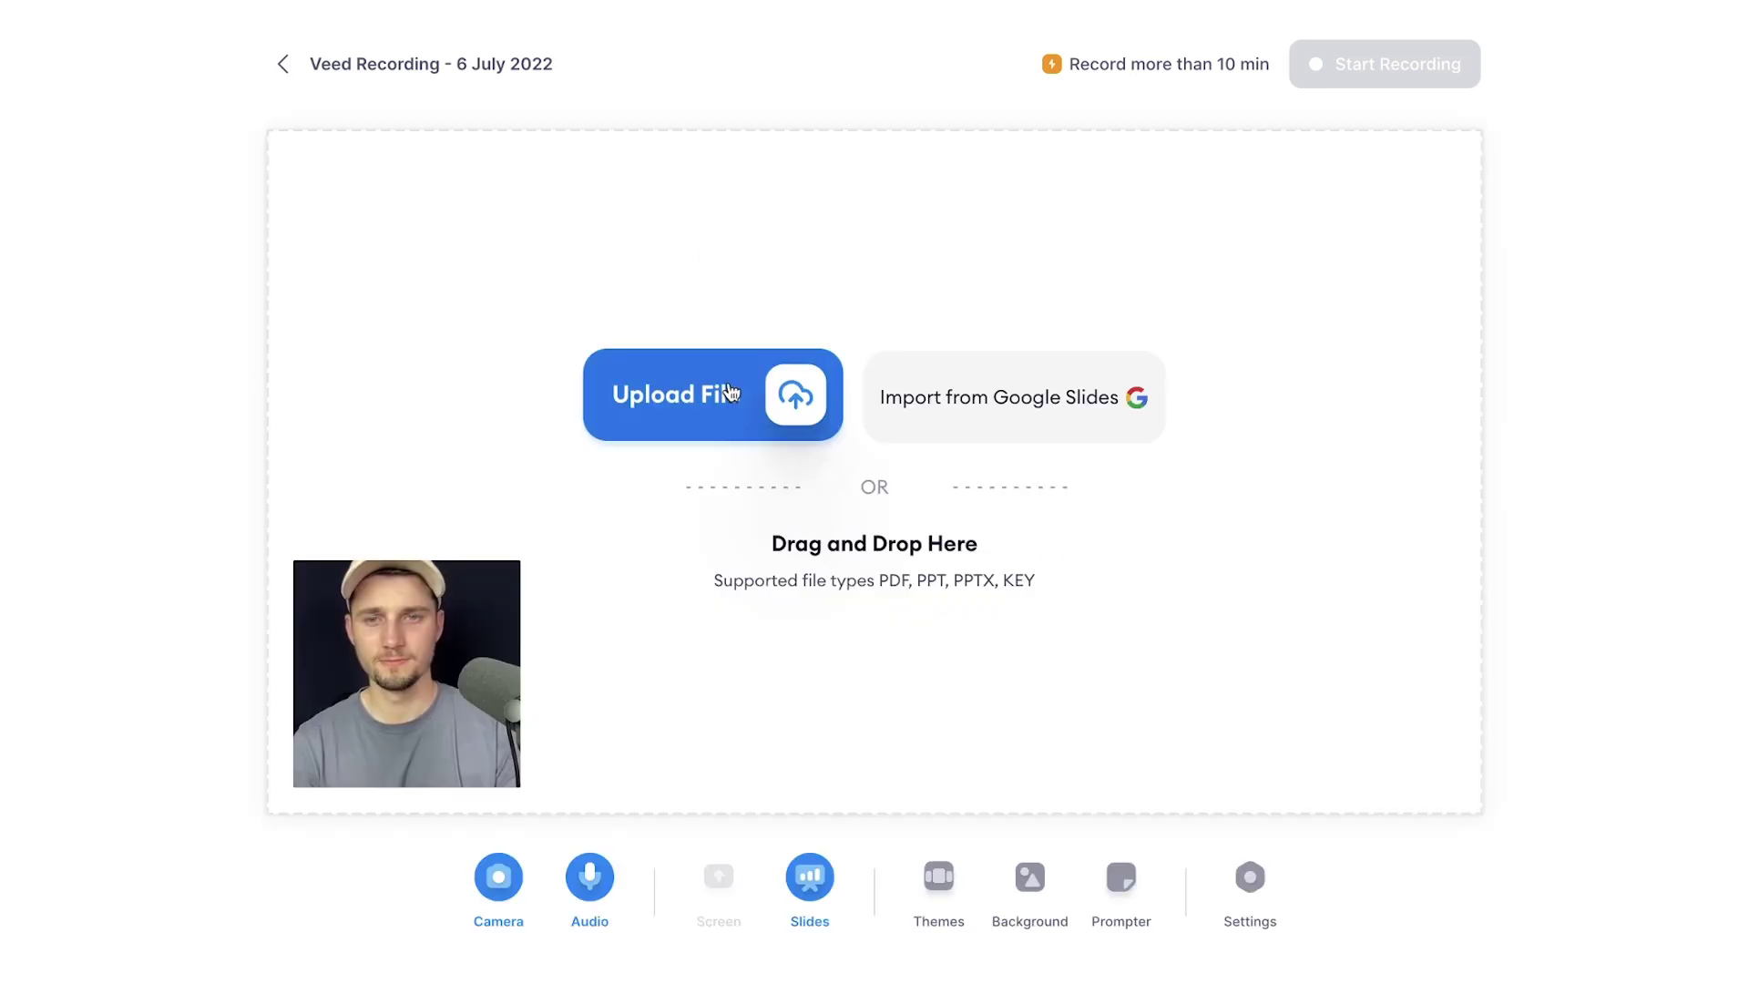
left_click(739, 414)
left_click(635, 326)
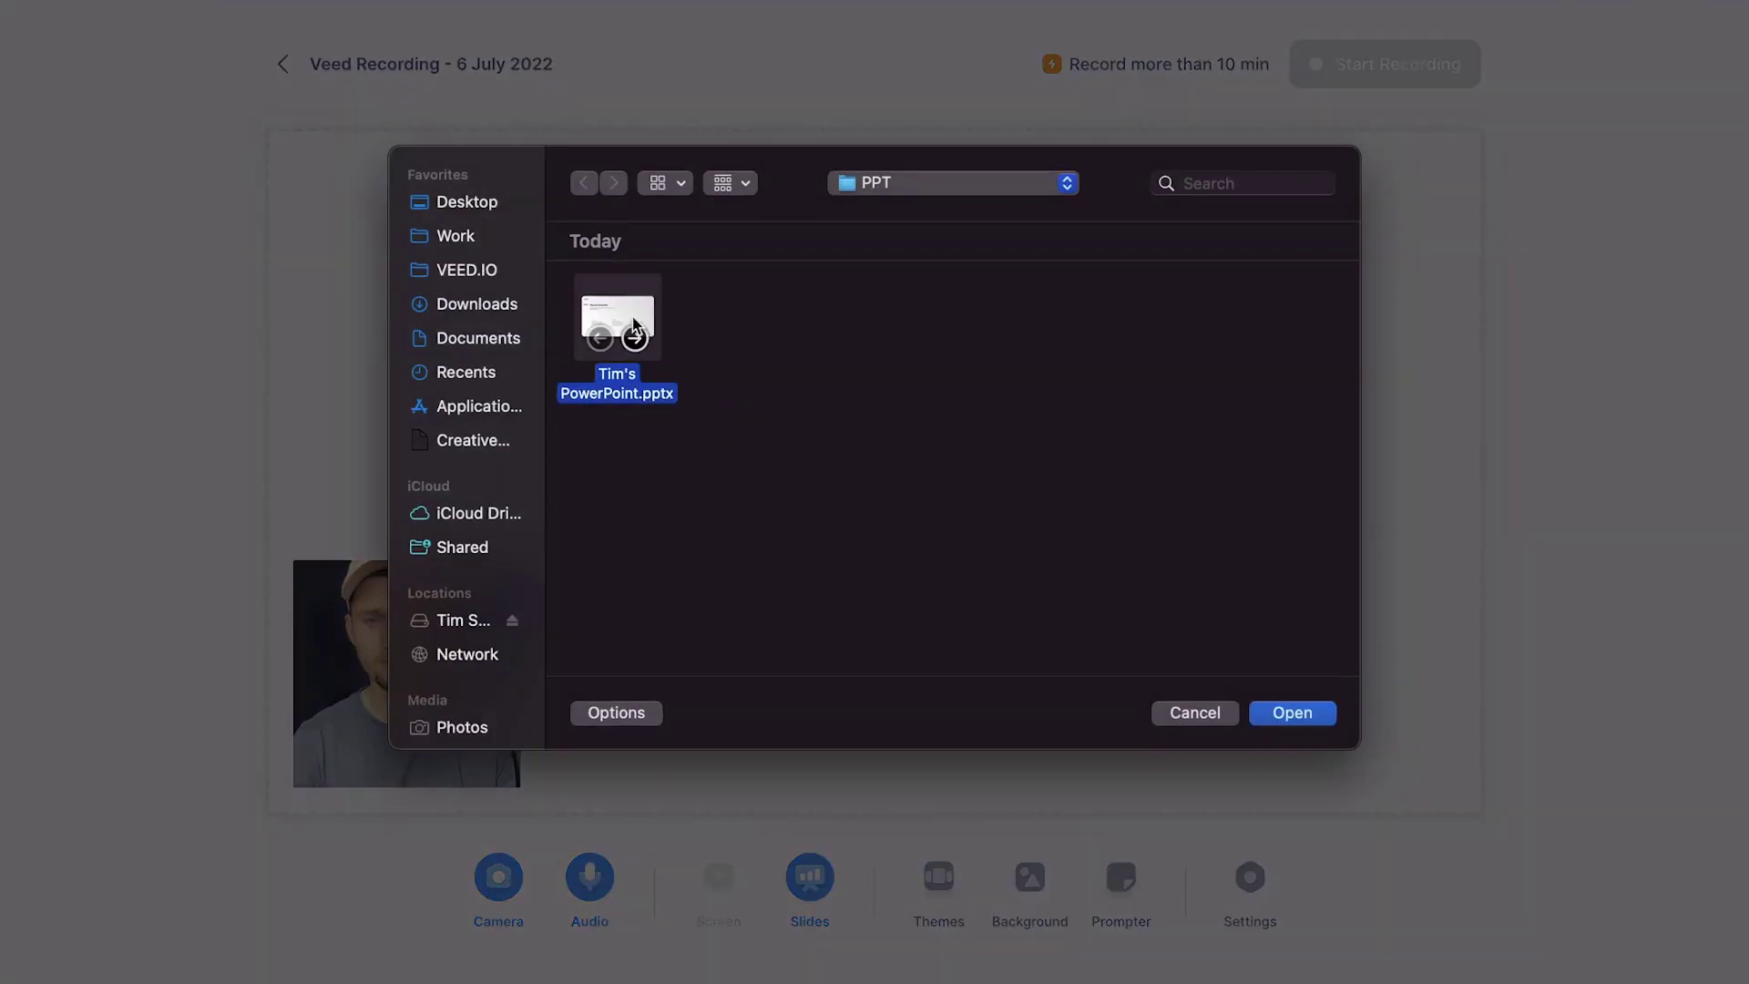
left_click(1291, 712)
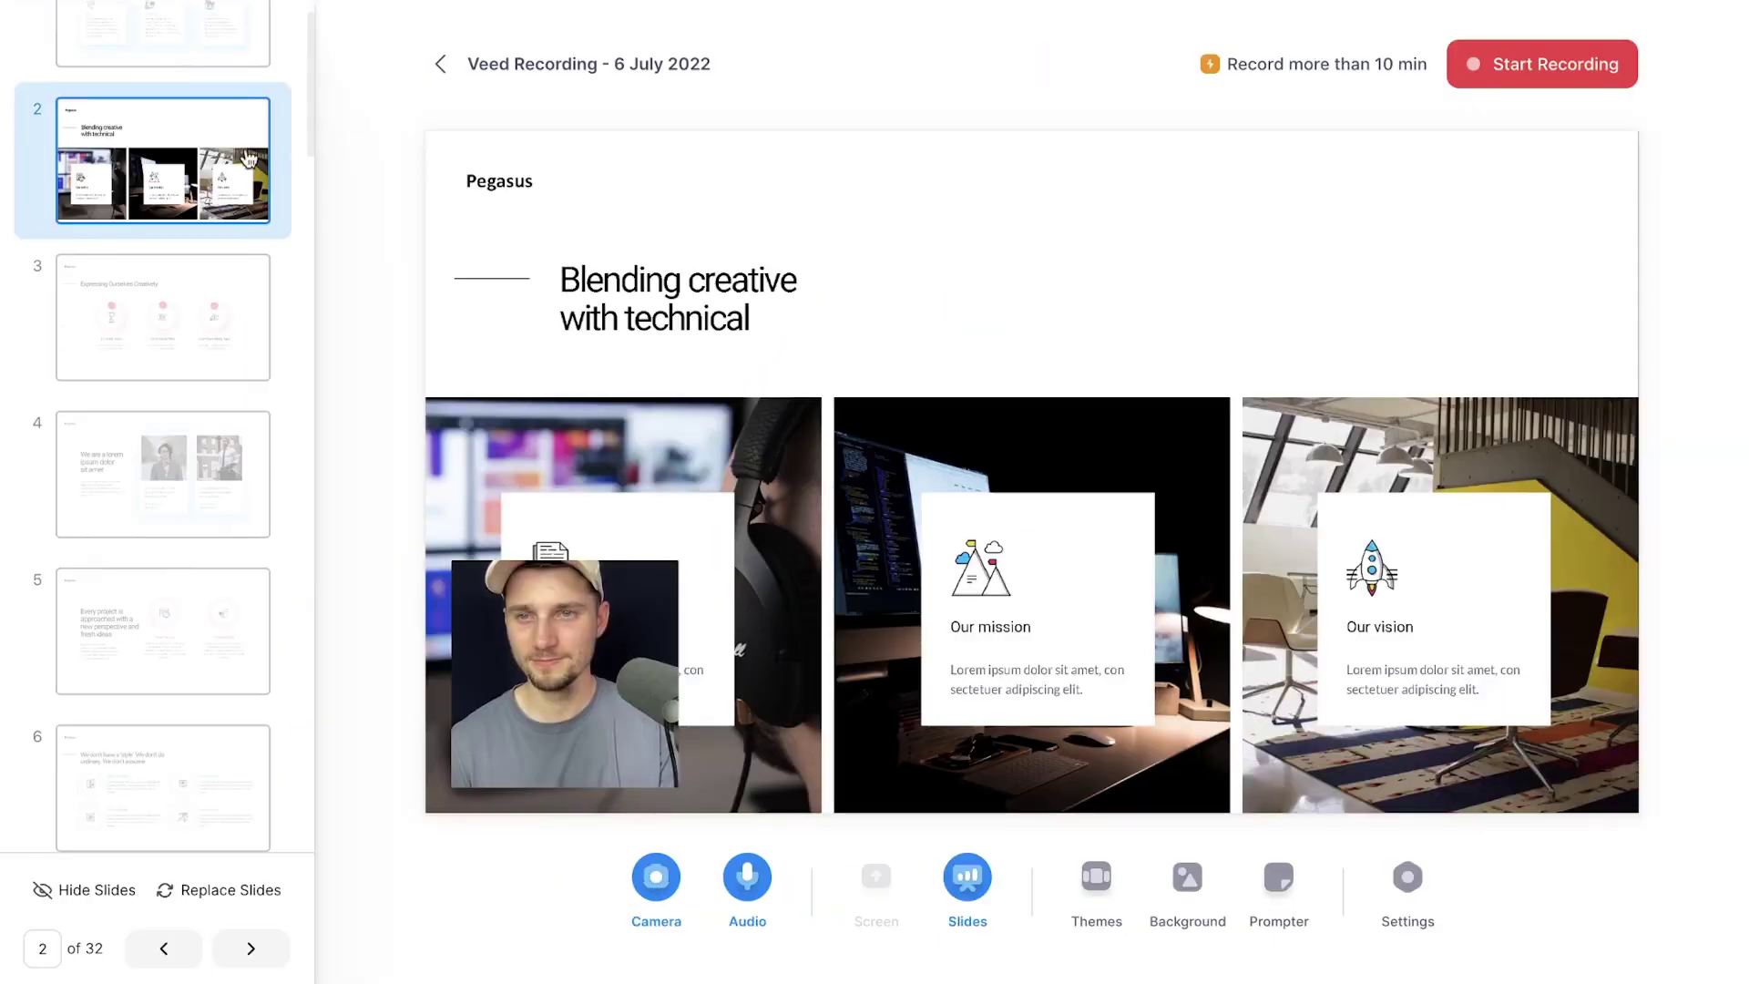
- Browse the 32-slide deck's thumbnails from slide 1 through slide 7 onward
scroll(277, 173, "up", 2)
left_click(252, 113)
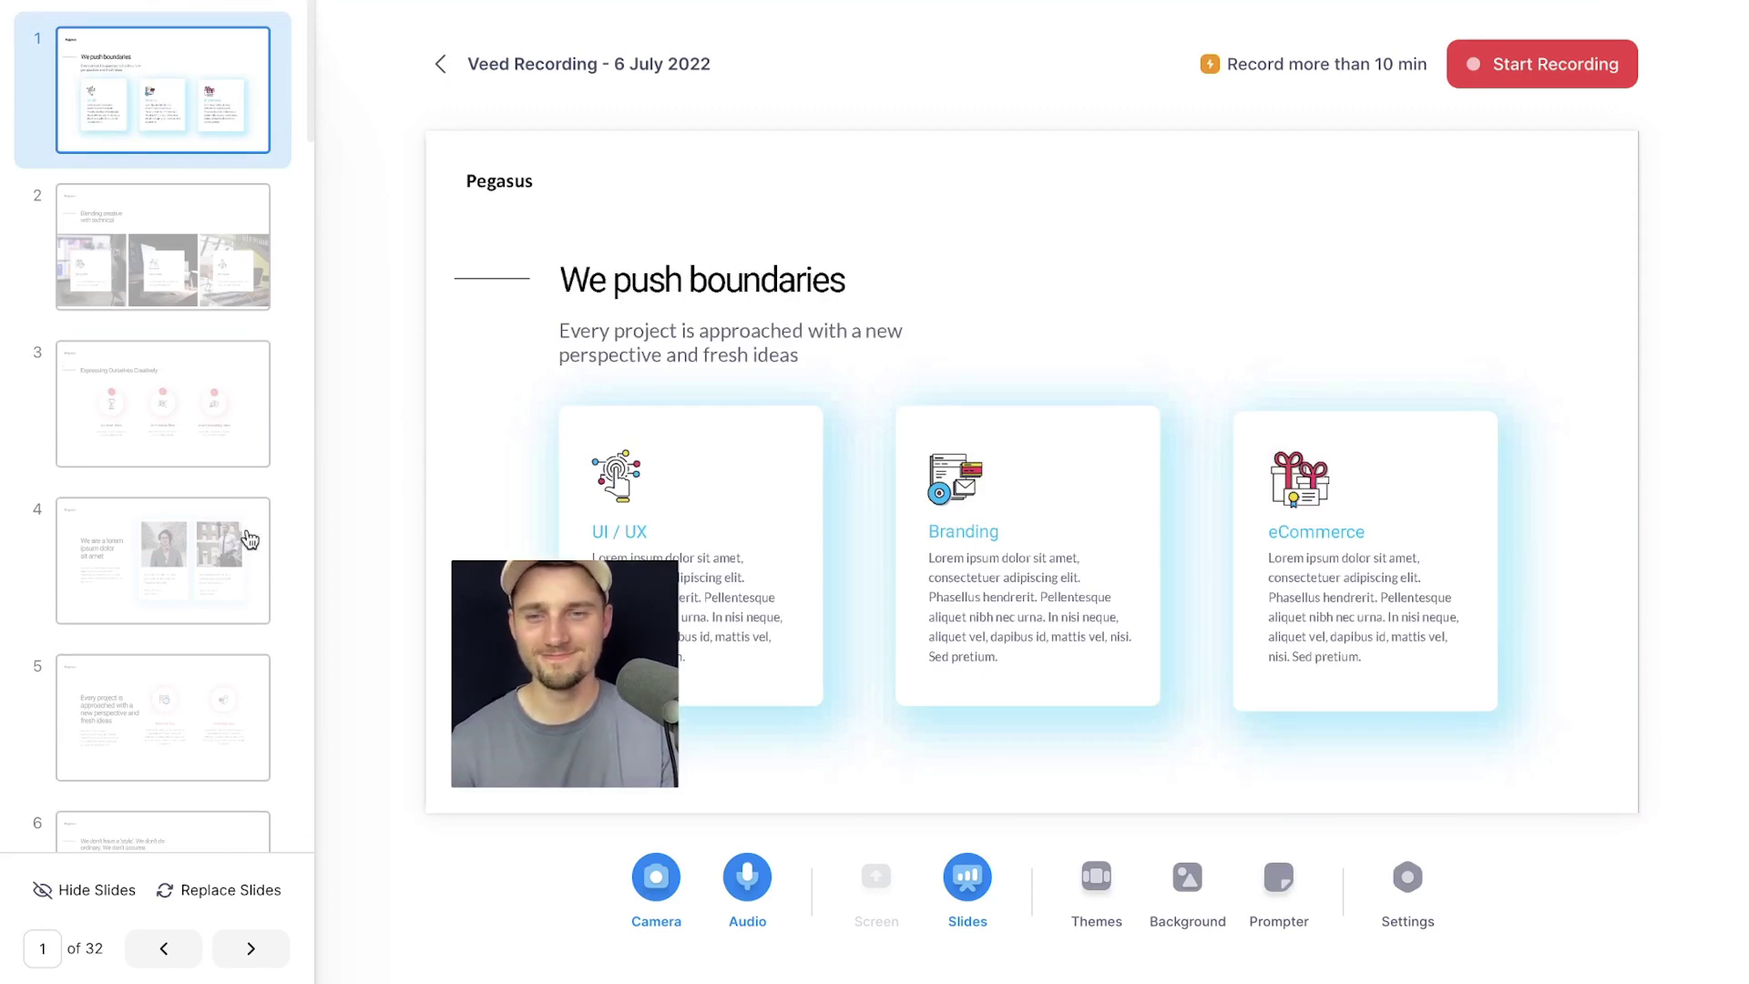
left_click(182, 227)
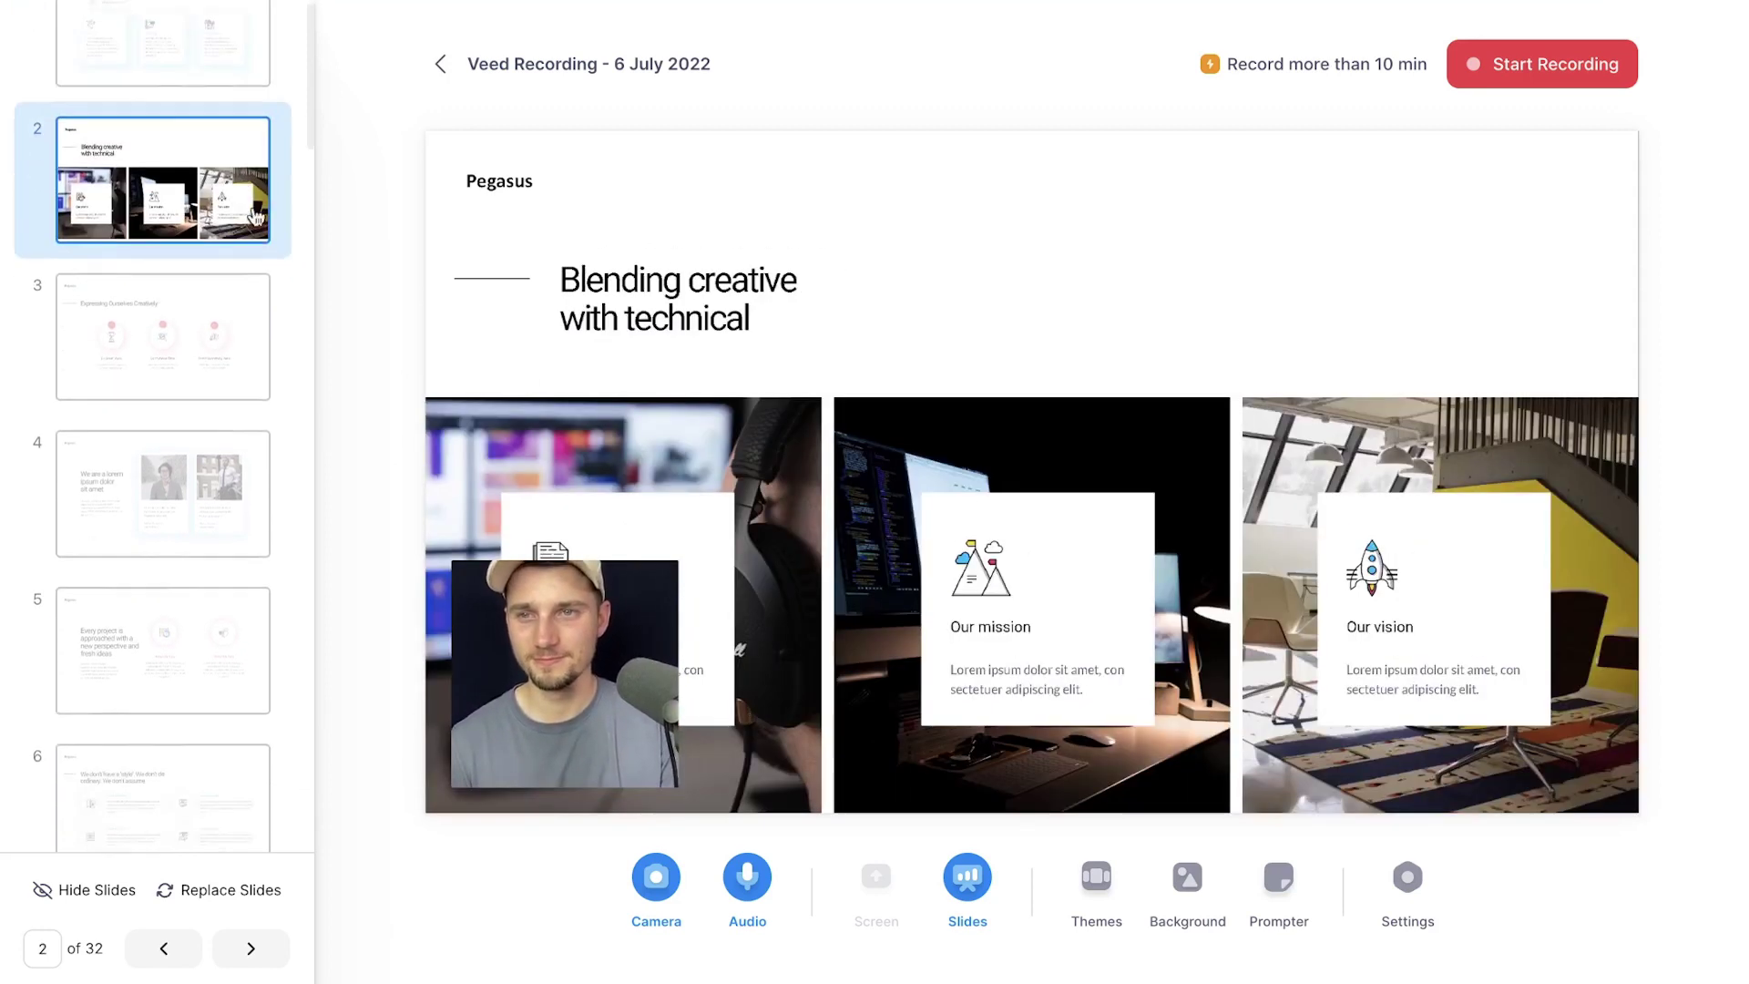
scroll(222, 142, "up", 1)
left_click(271, 133)
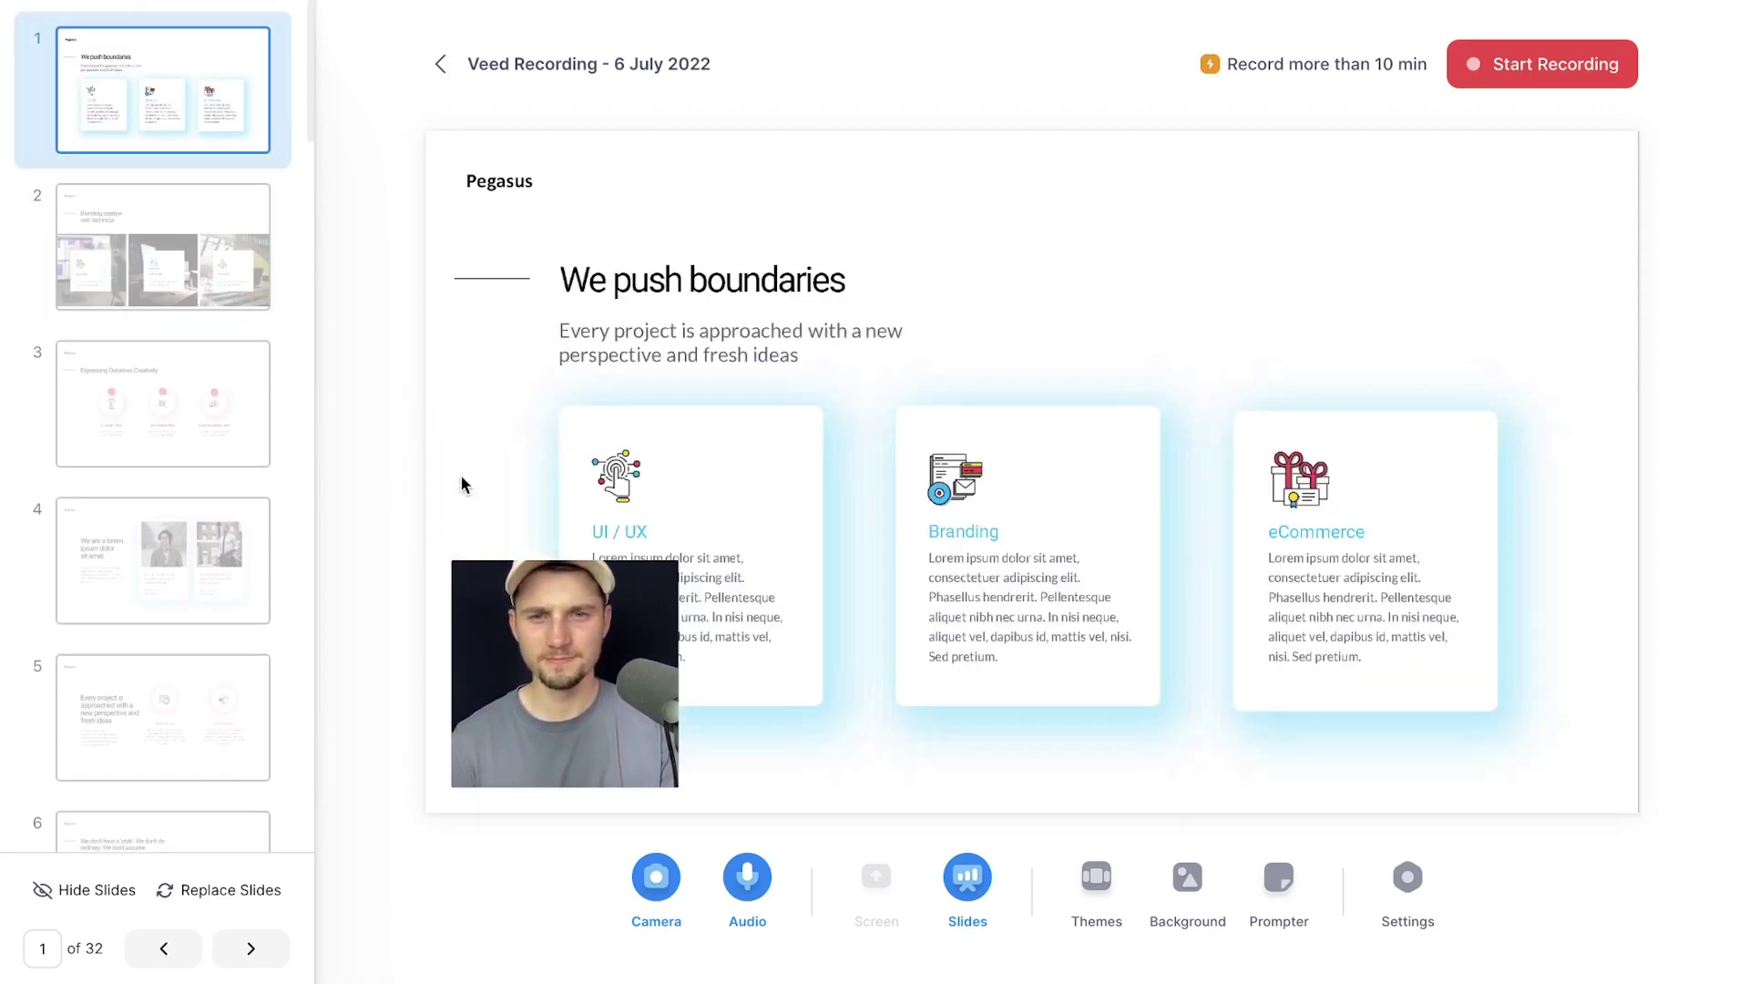
scroll(223, 493, "down", 5)
left_click(223, 493)
key("Down")
key("Down")
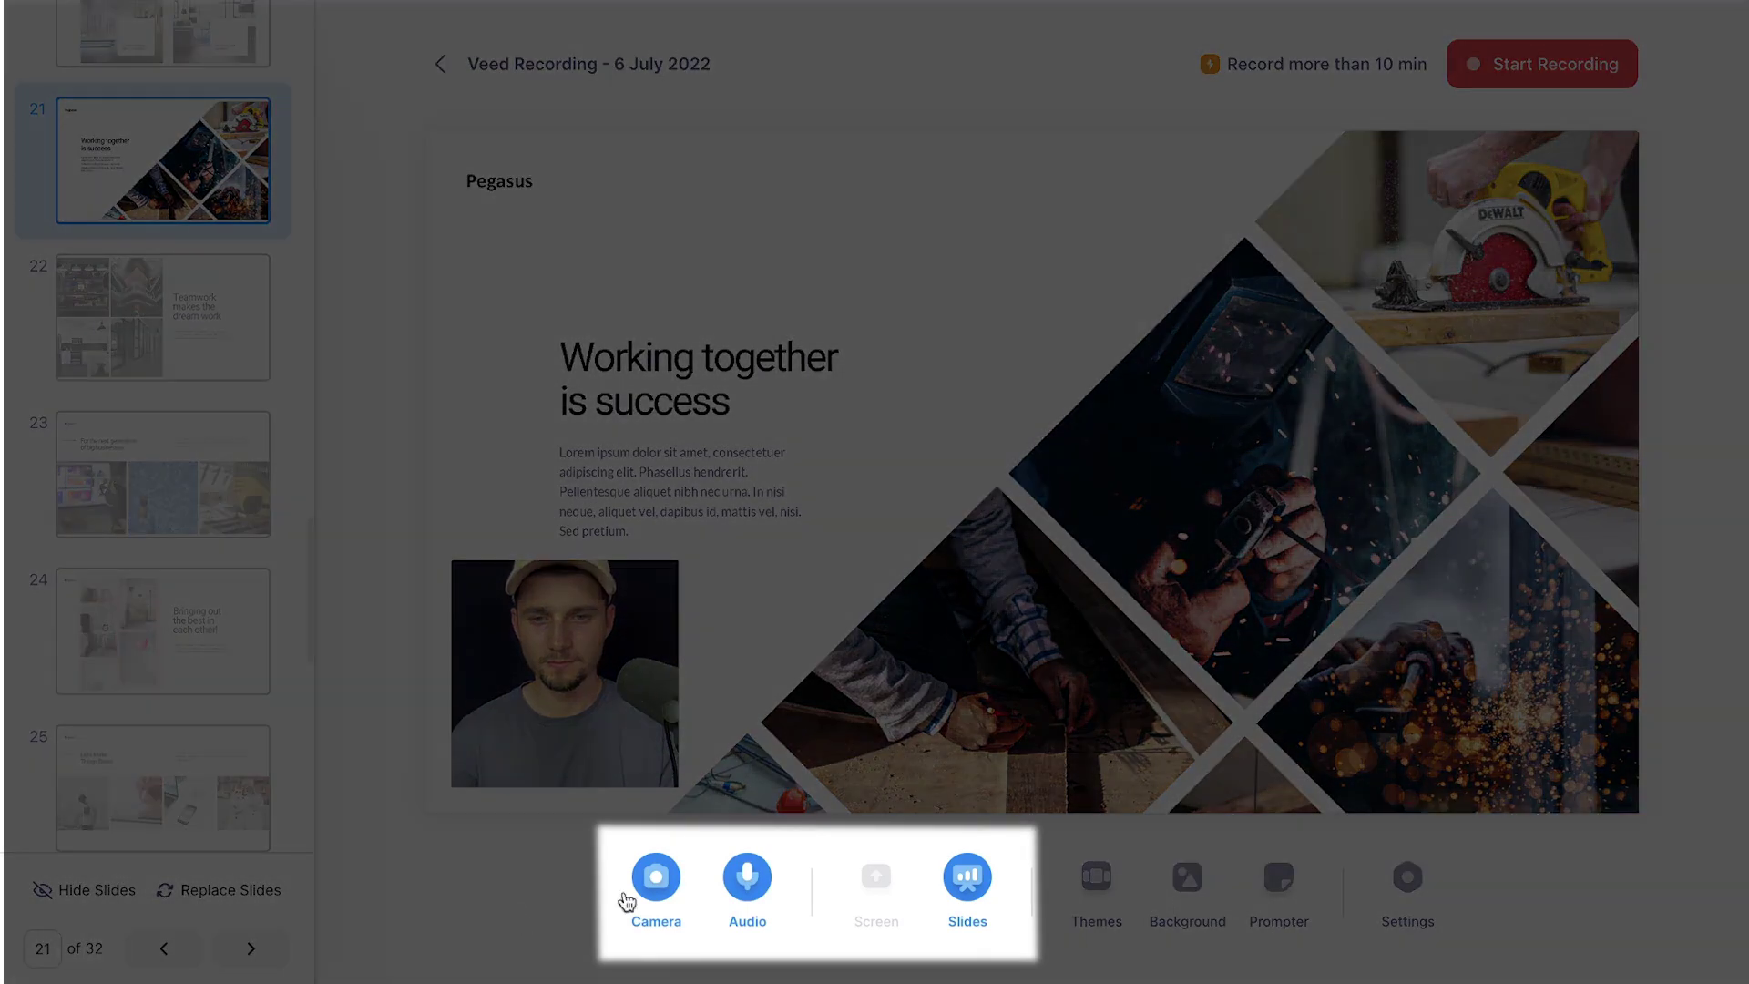
- Toggle the camera bubble, microphone audio and slides off and back on
left_click(642, 894)
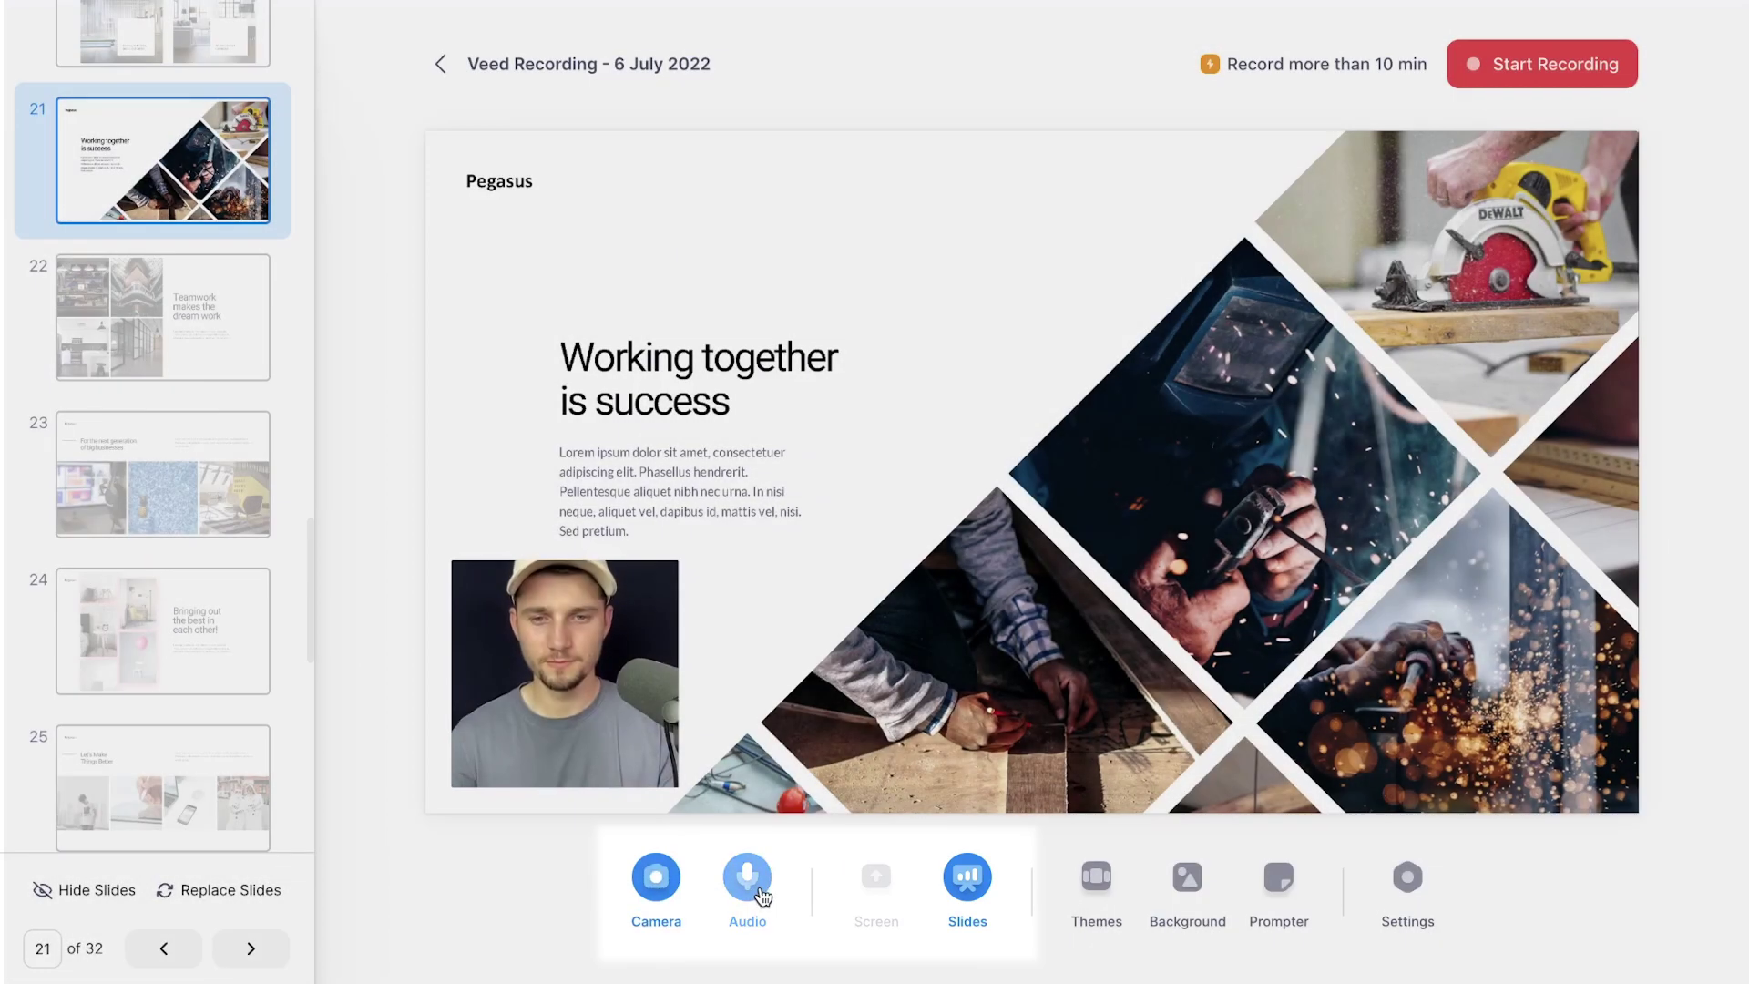
left_click(751, 890)
left_click(983, 893)
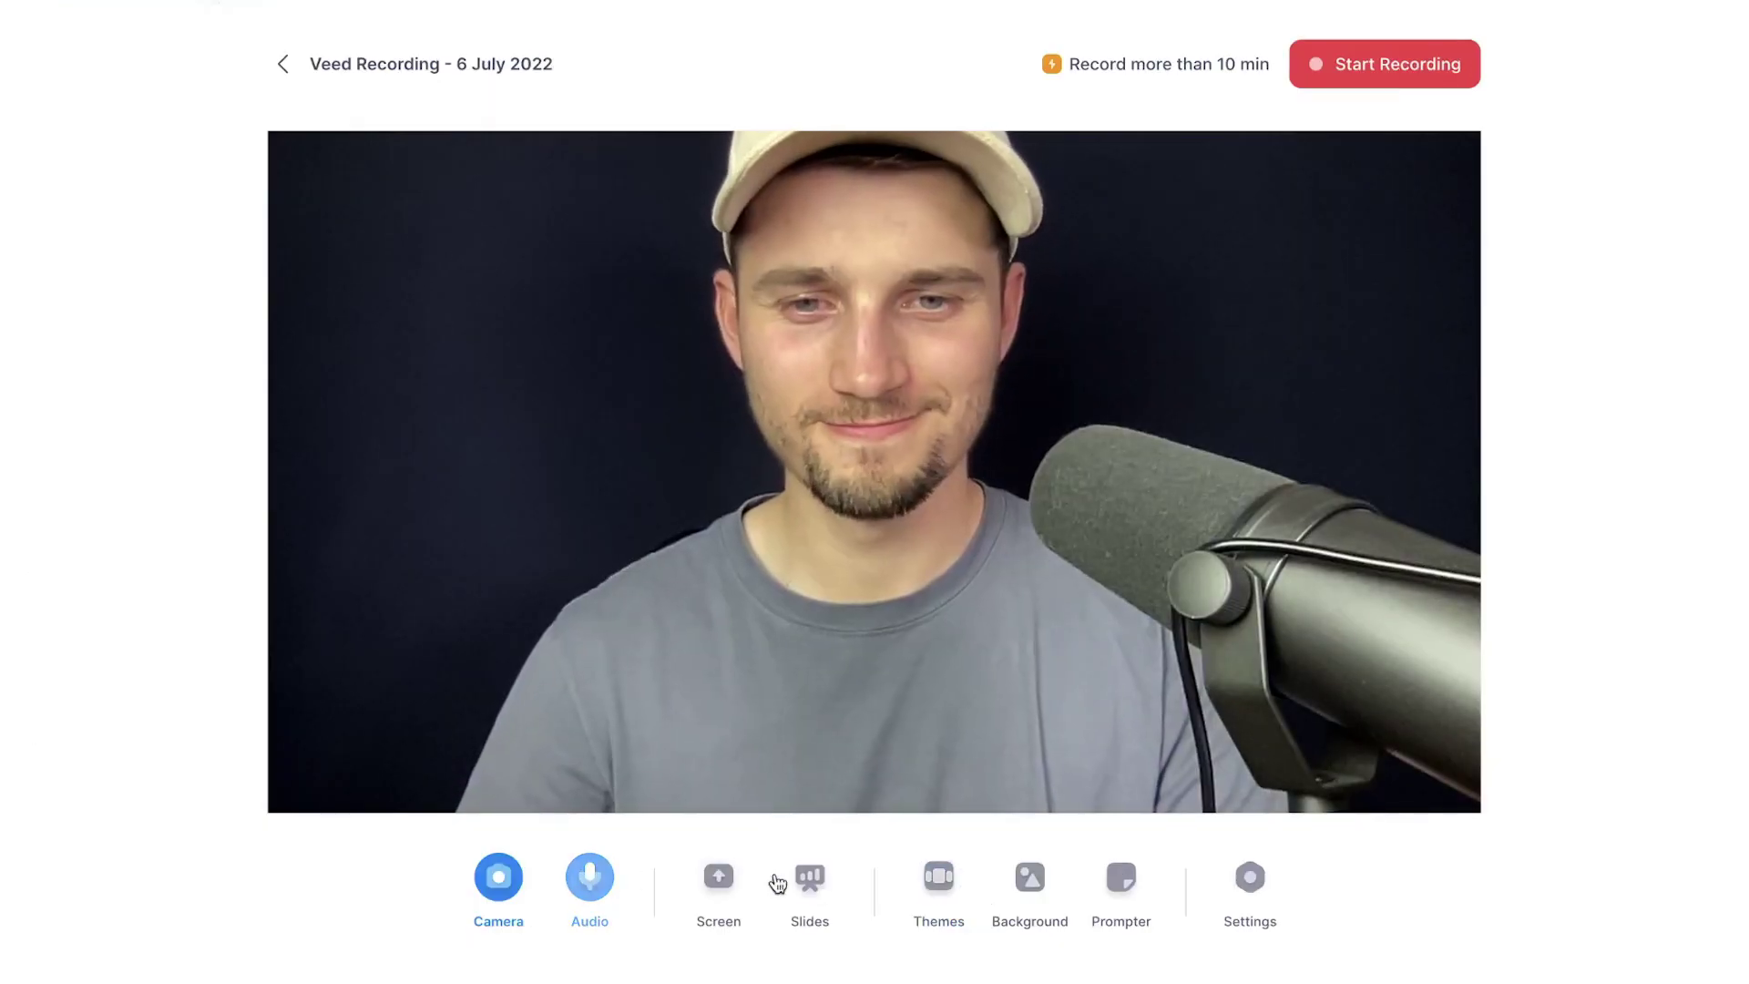
left_click(806, 879)
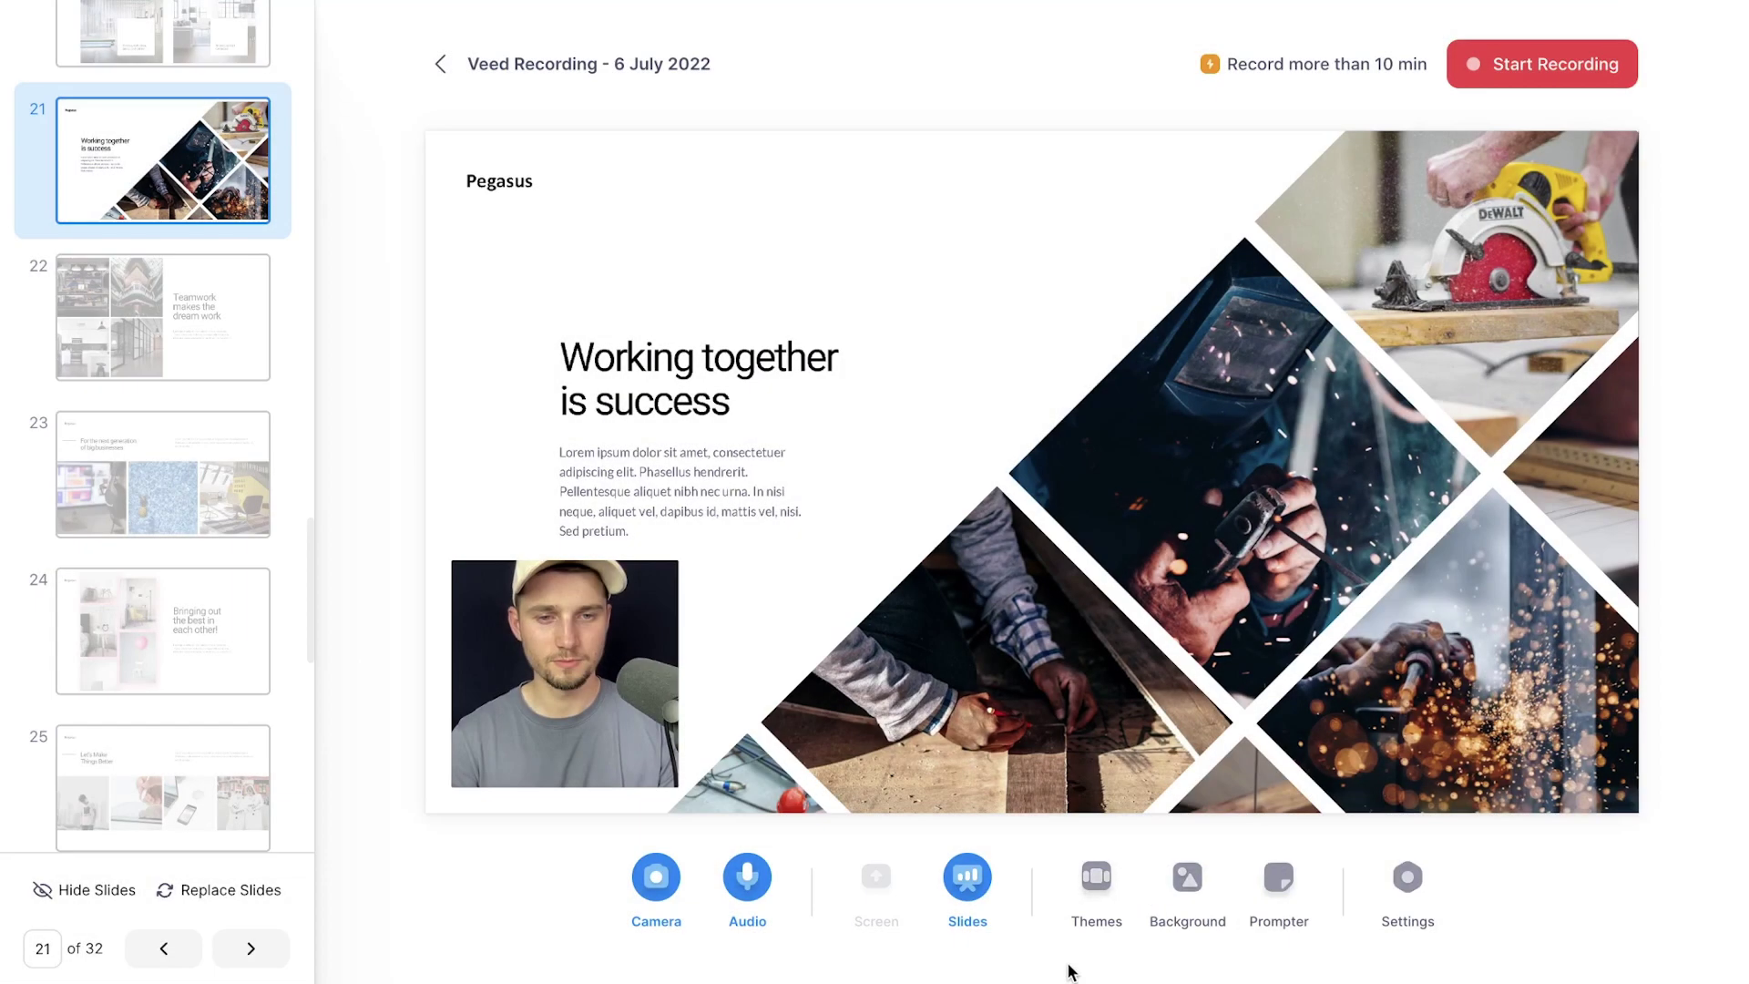
- Preview the Festive, Dimensions, Bartie, Playground, Keytone and Heatwave themes, settling on Bartie
left_click(1096, 876)
left_click(621, 119)
left_click(795, 127)
left_click(981, 128)
left_click(1132, 137)
left_click(1286, 138)
left_click(1134, 100)
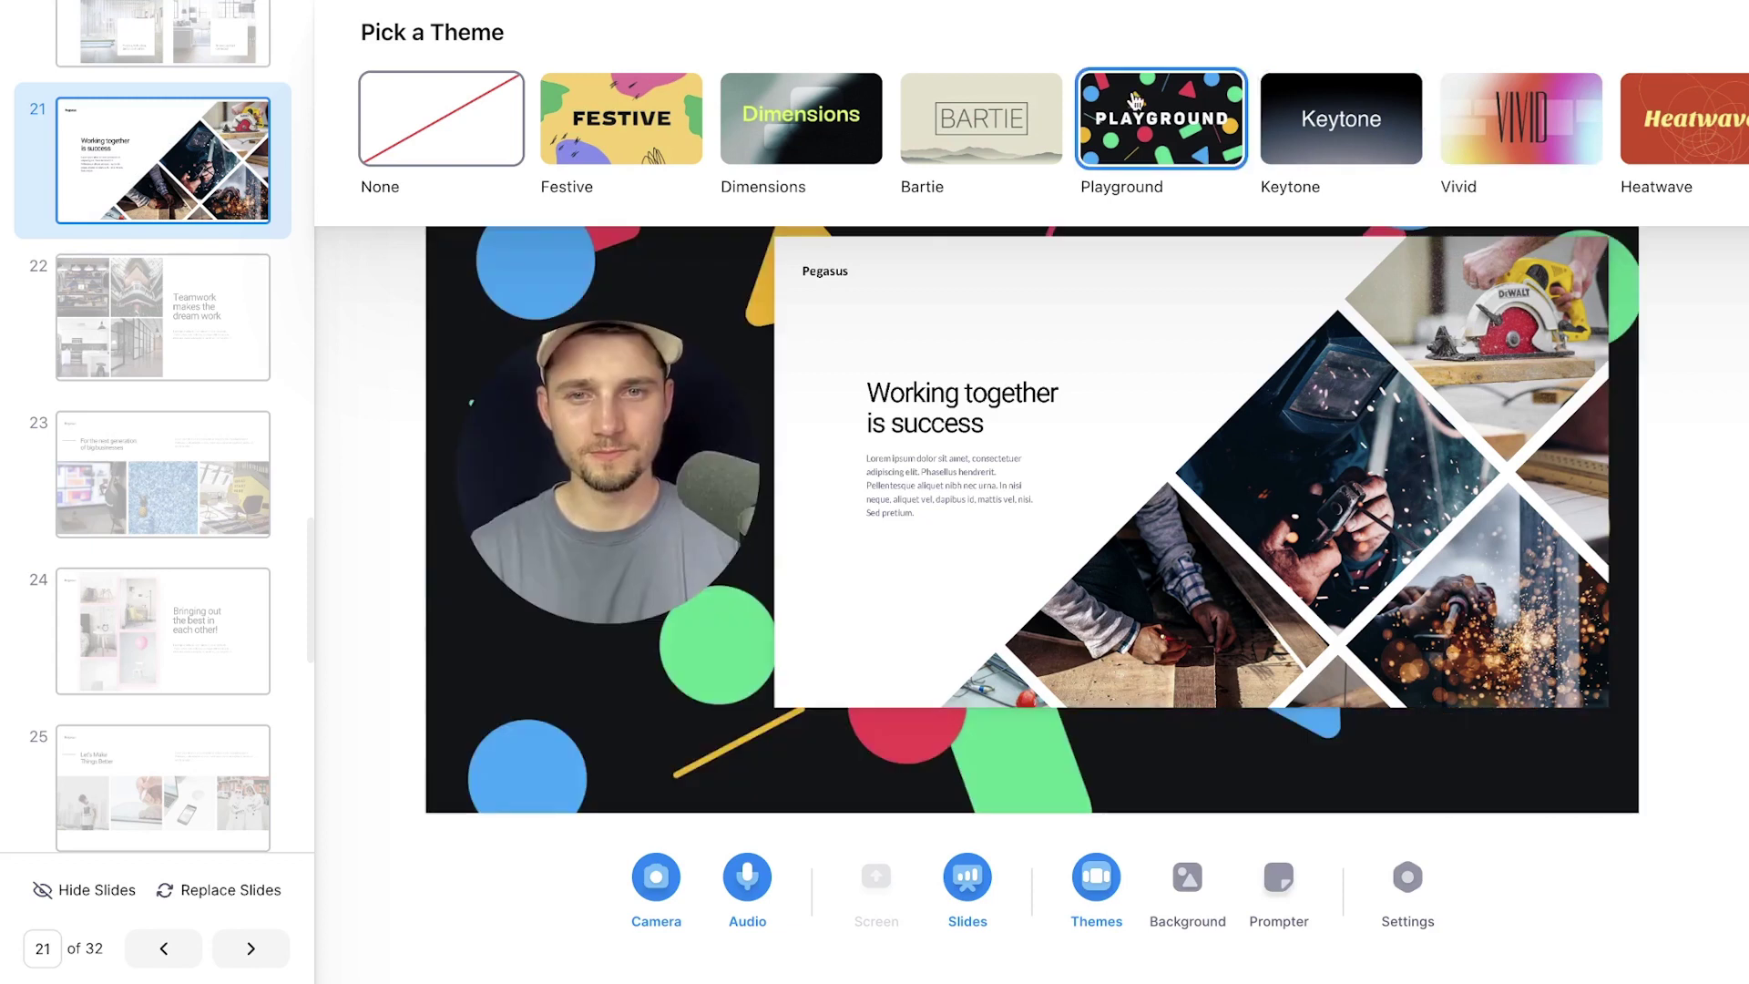
left_click(1634, 127)
left_click(1159, 123)
left_click(951, 125)
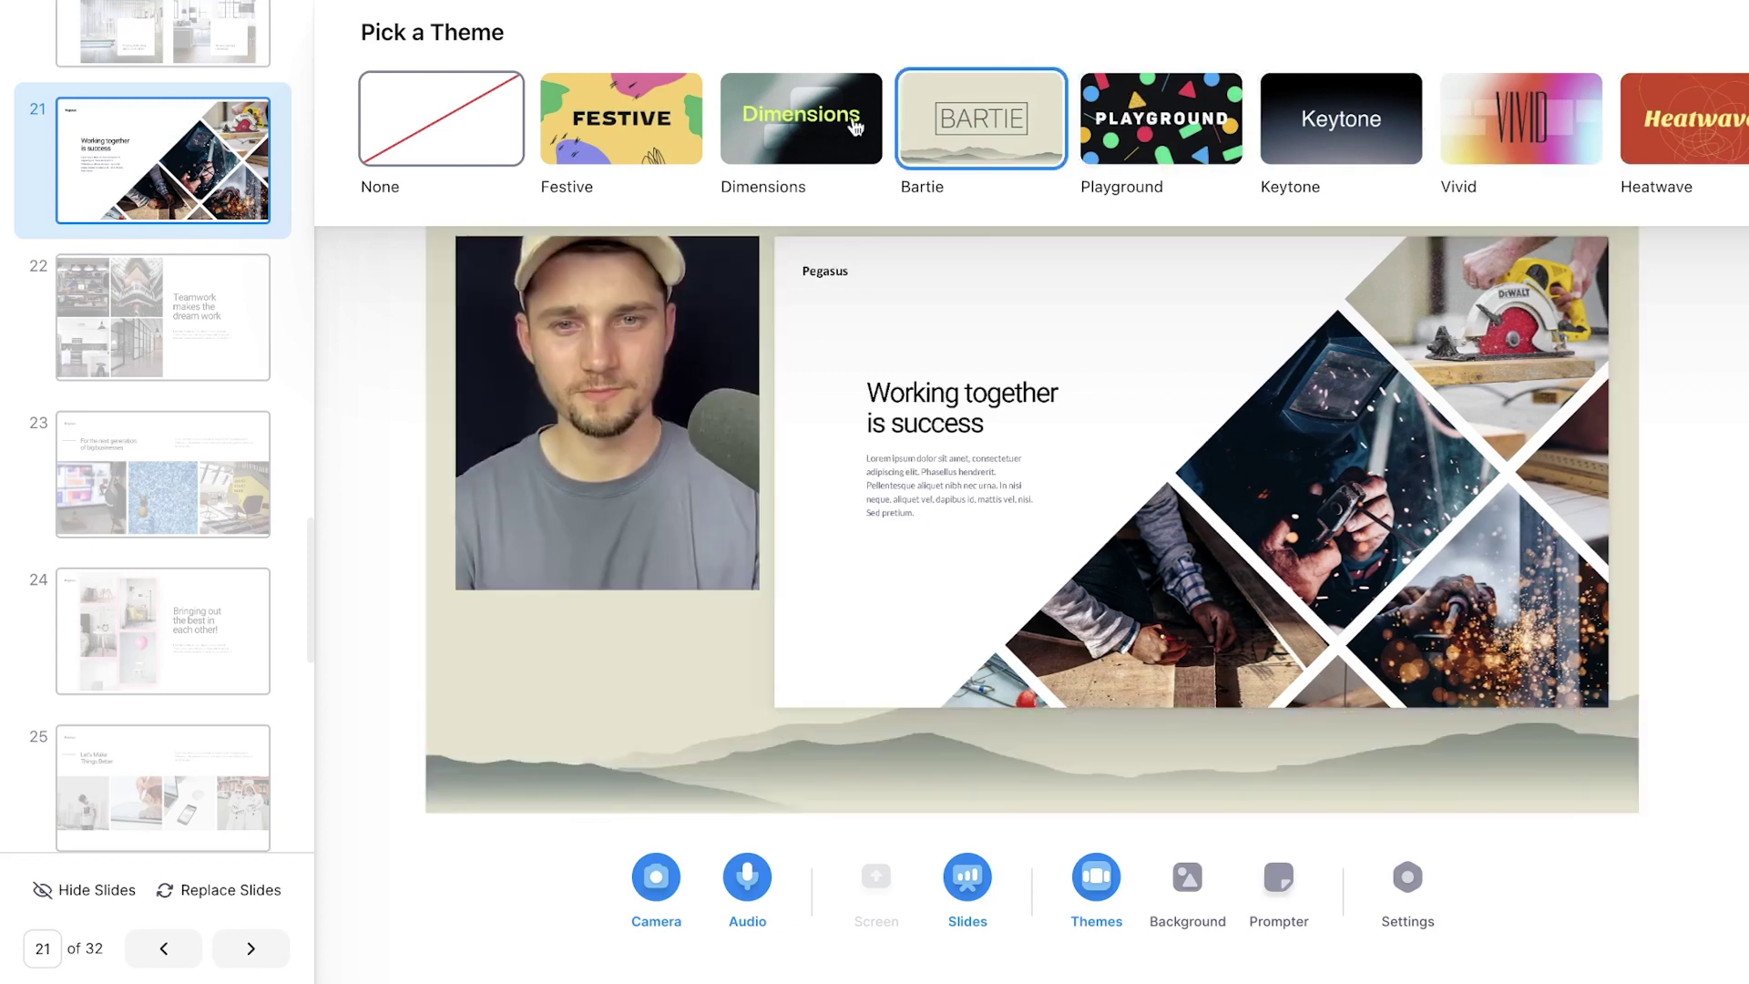
left_click(810, 127)
left_click(984, 138)
- Apply the blue gradient background, then switch to the Festive theme
left_click(1187, 876)
left_click(1079, 632)
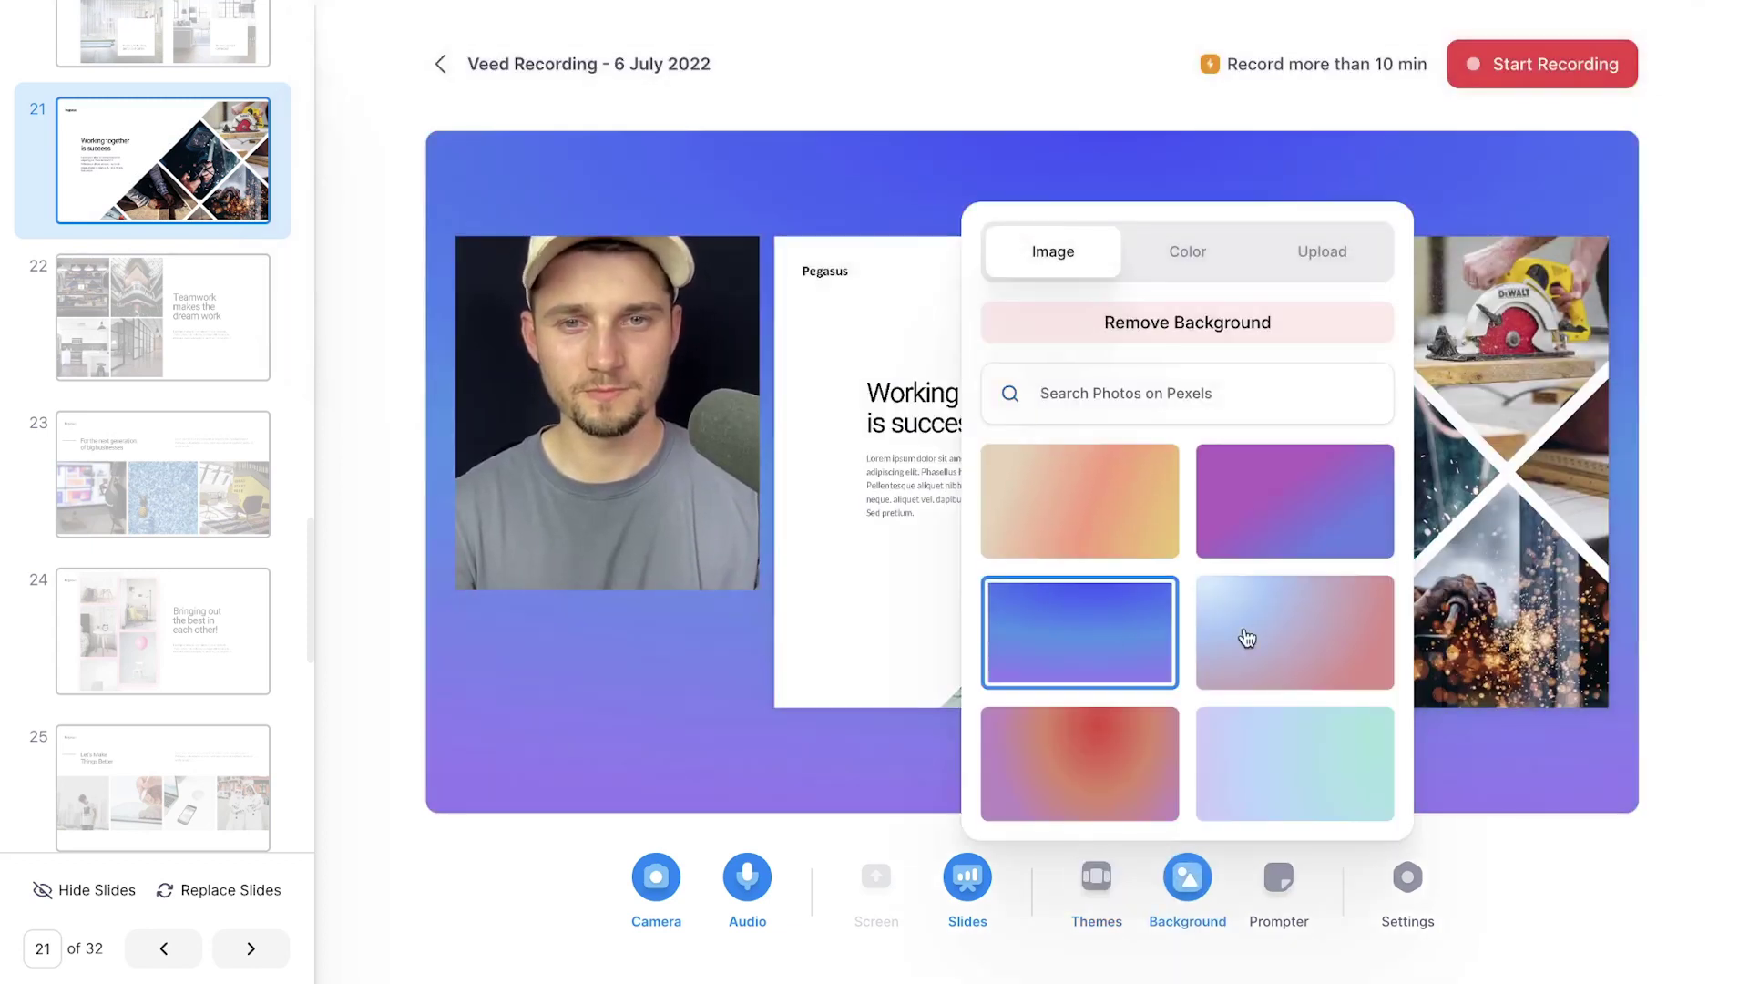
left_click(1093, 899)
left_click(617, 117)
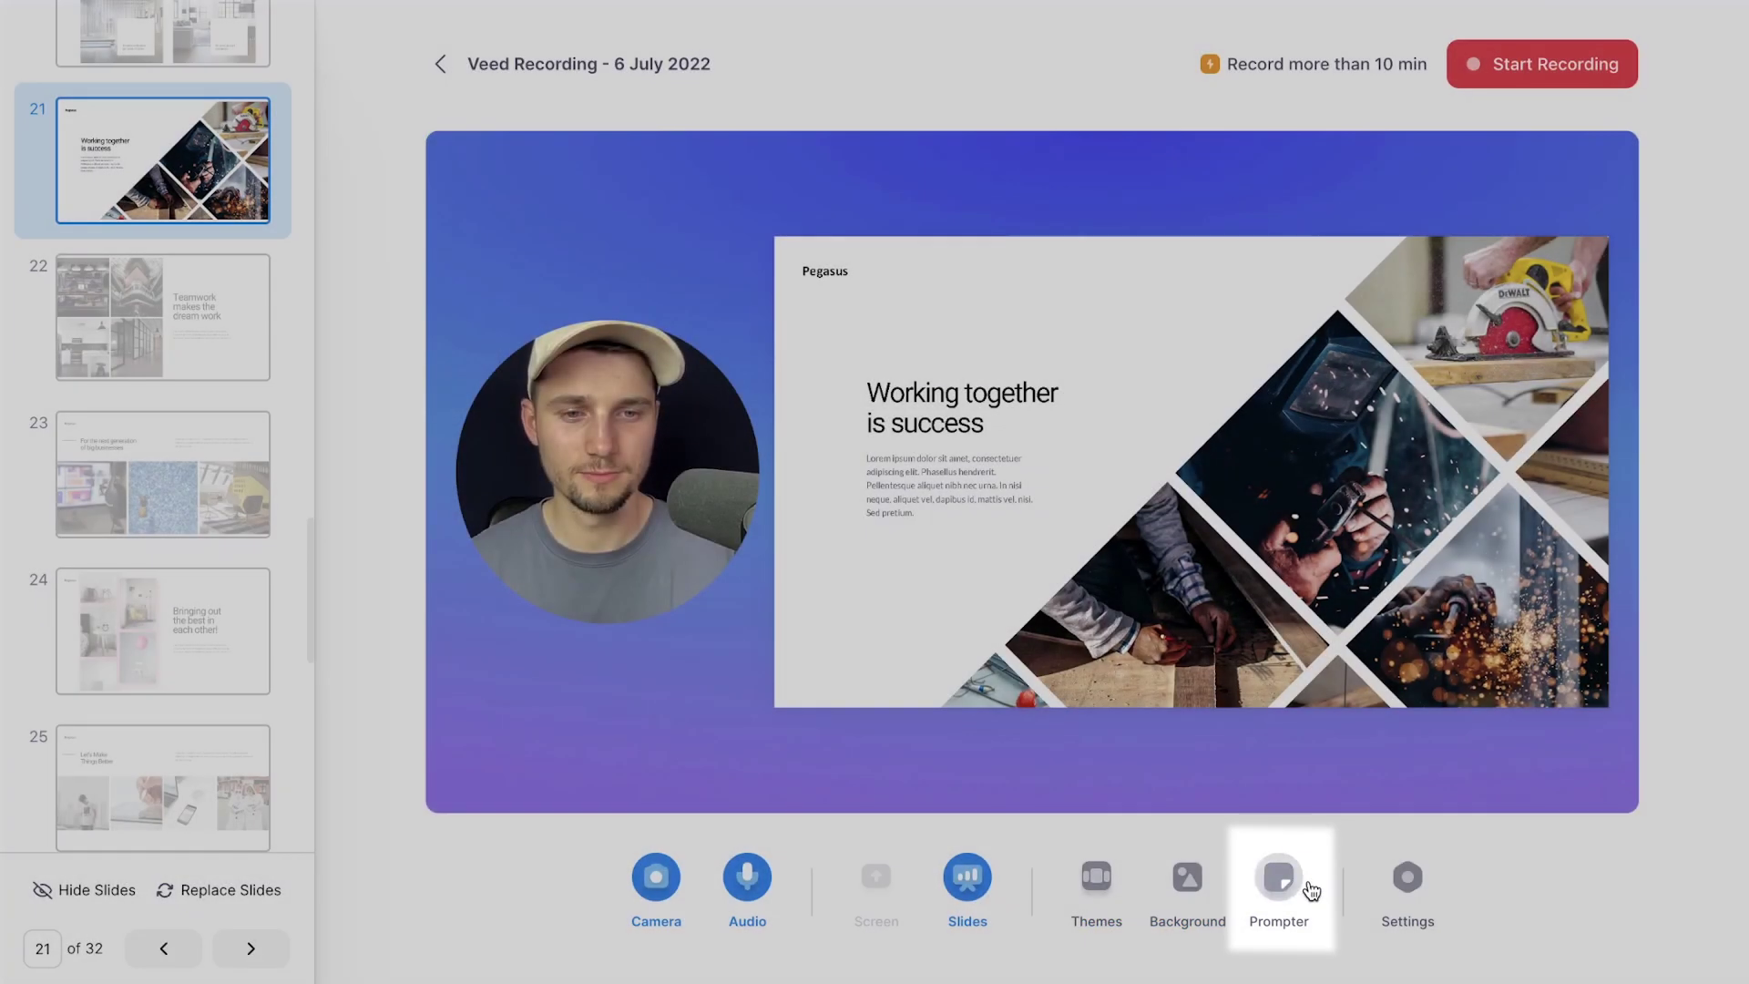
- Tint the teleprompter script text peach, then review the recording settings
left_click(1311, 889)
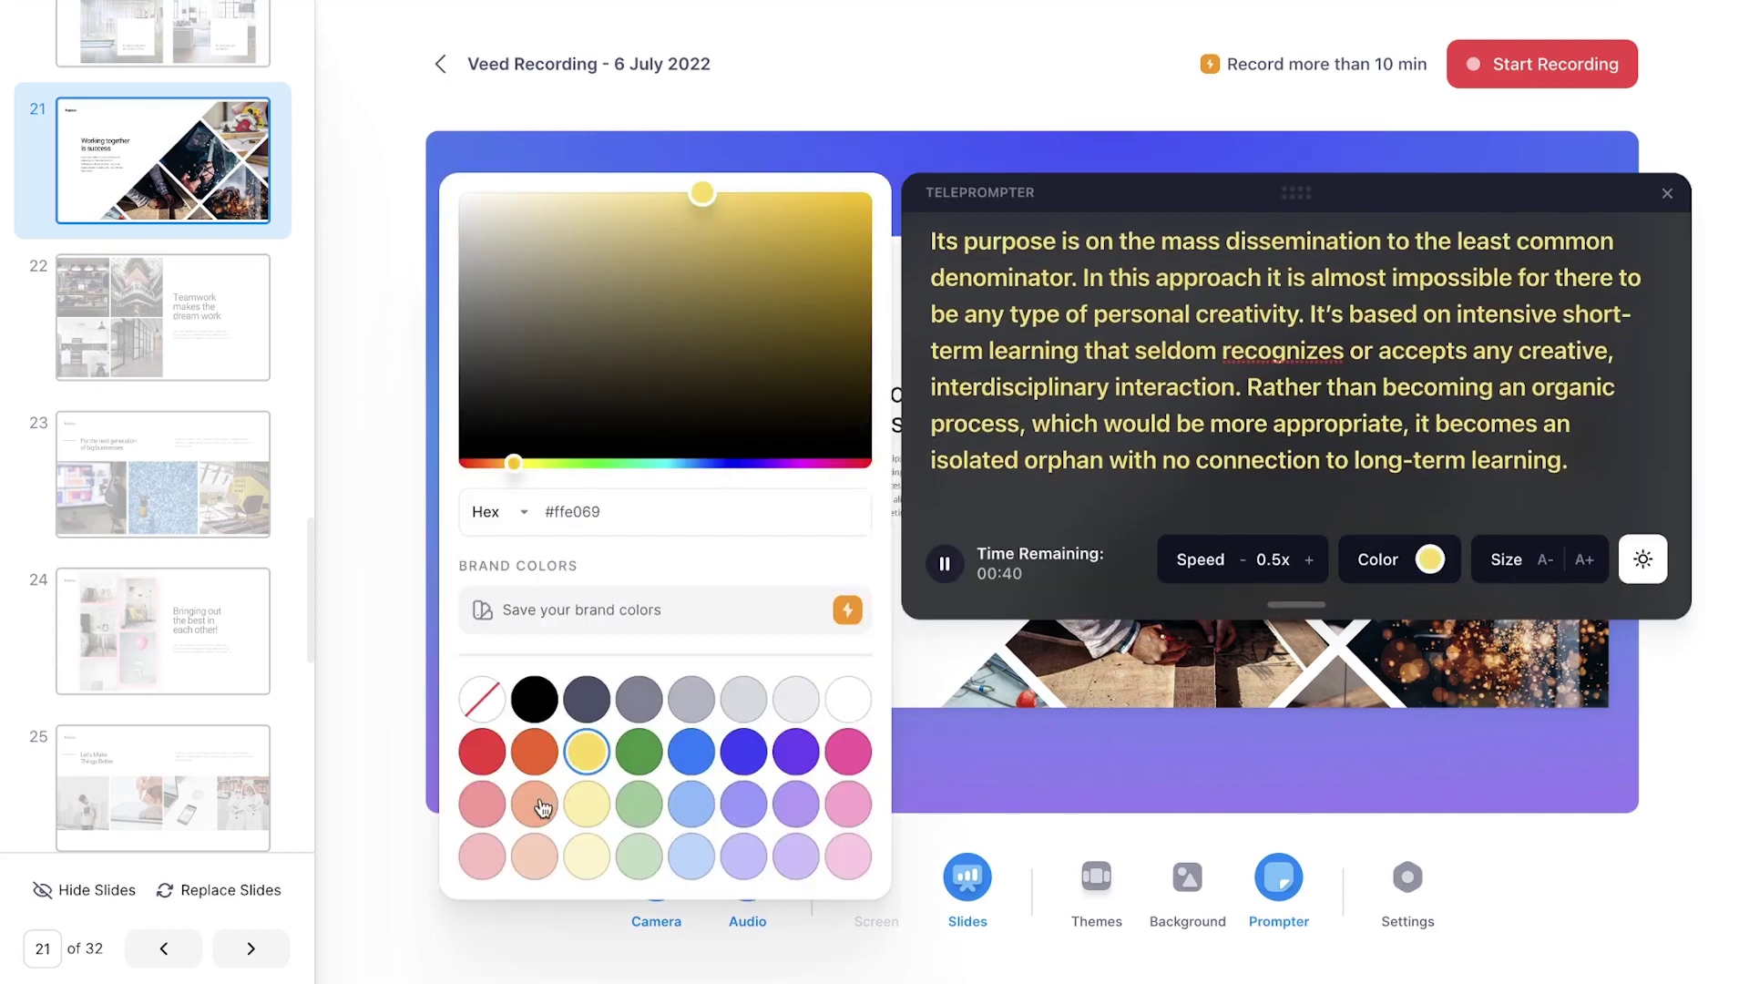
left_click(537, 806)
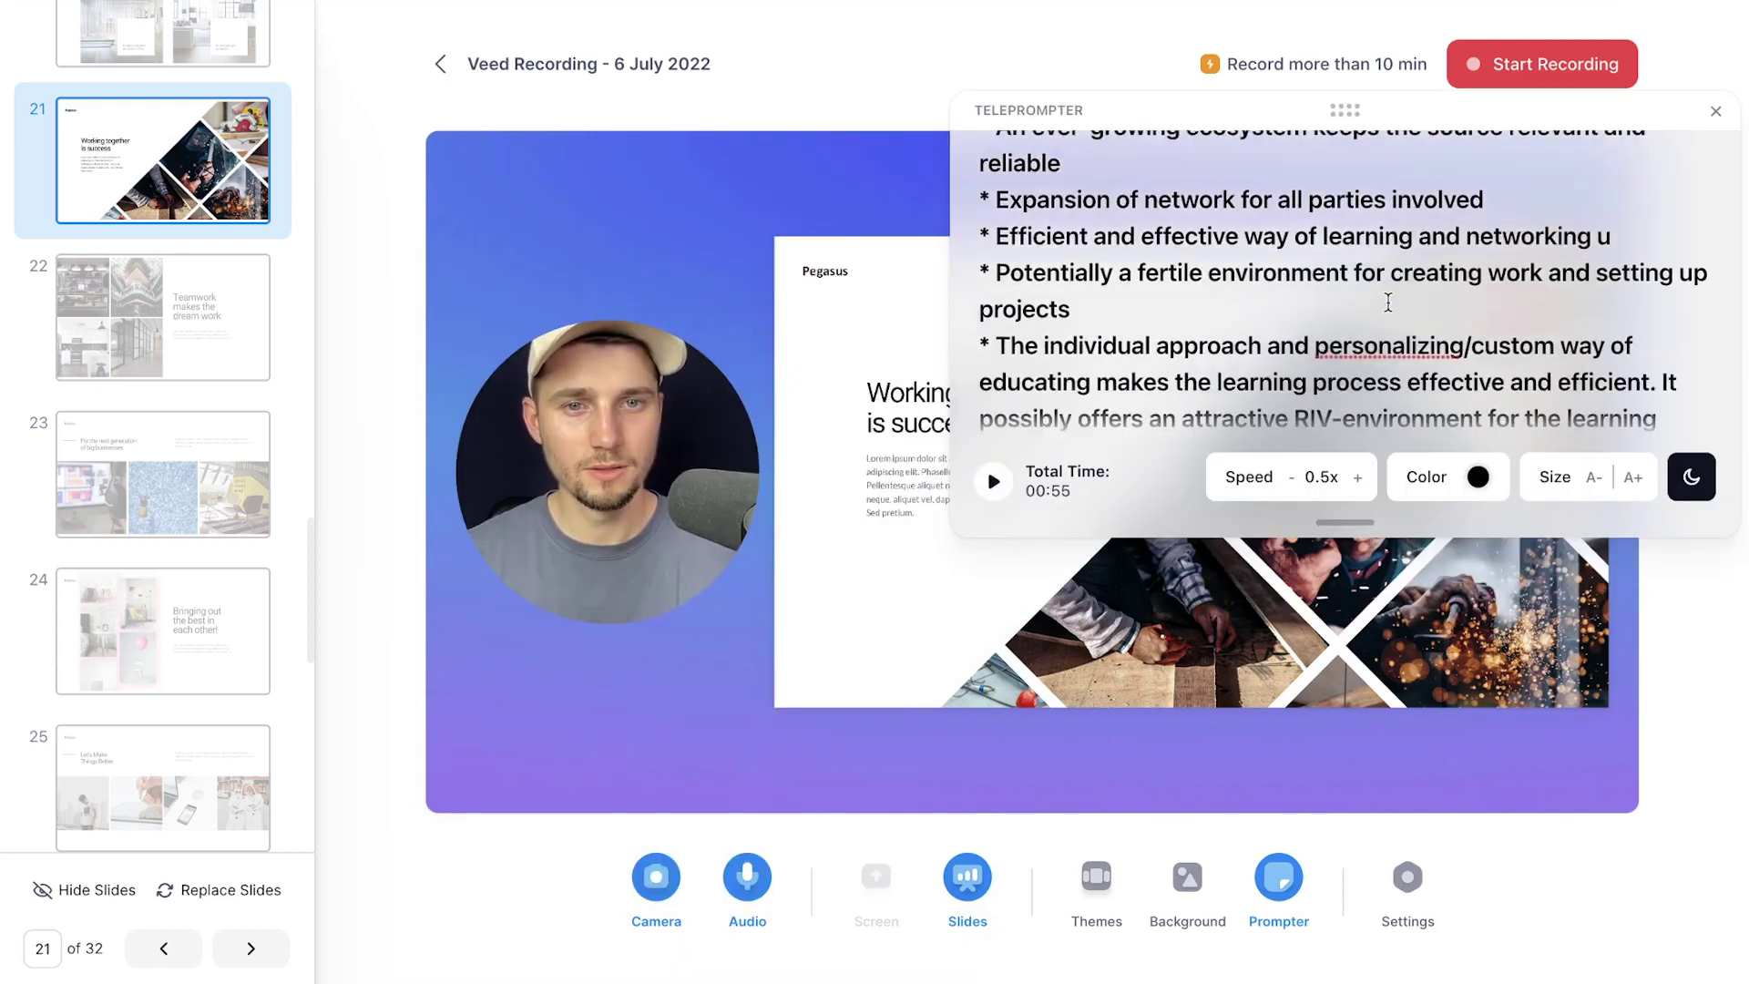
scroll(1388, 300, "up", 4)
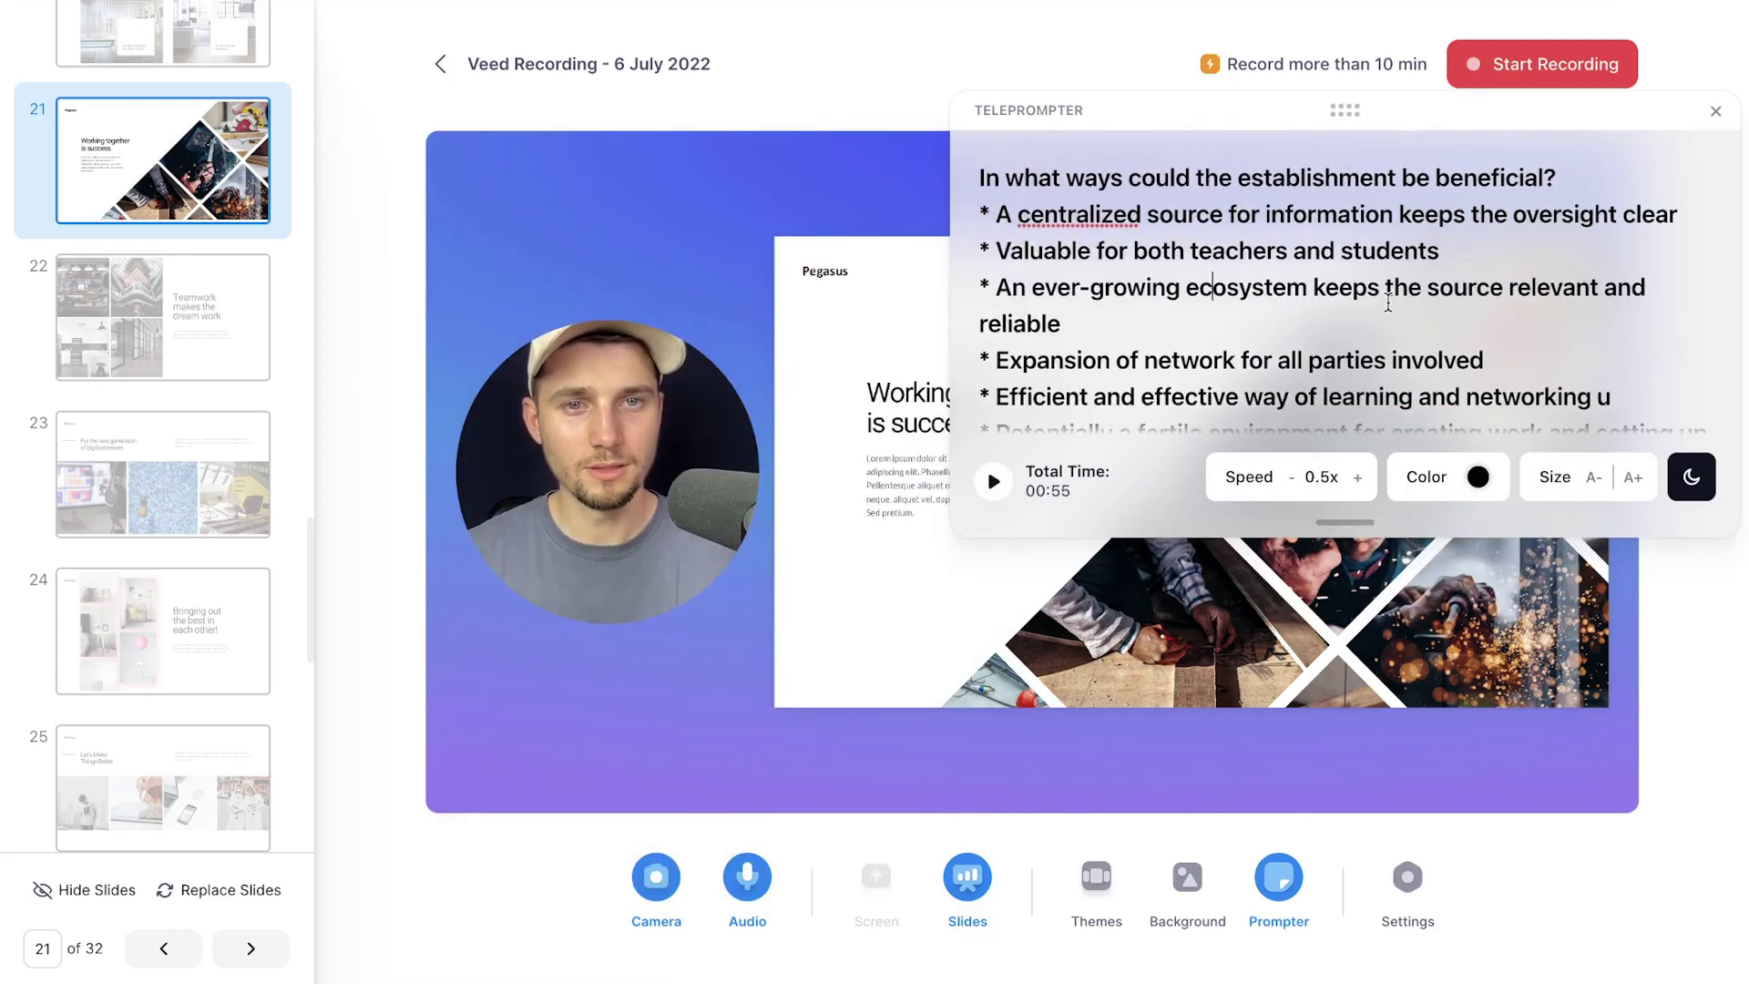
scroll(1388, 301, "down", 1)
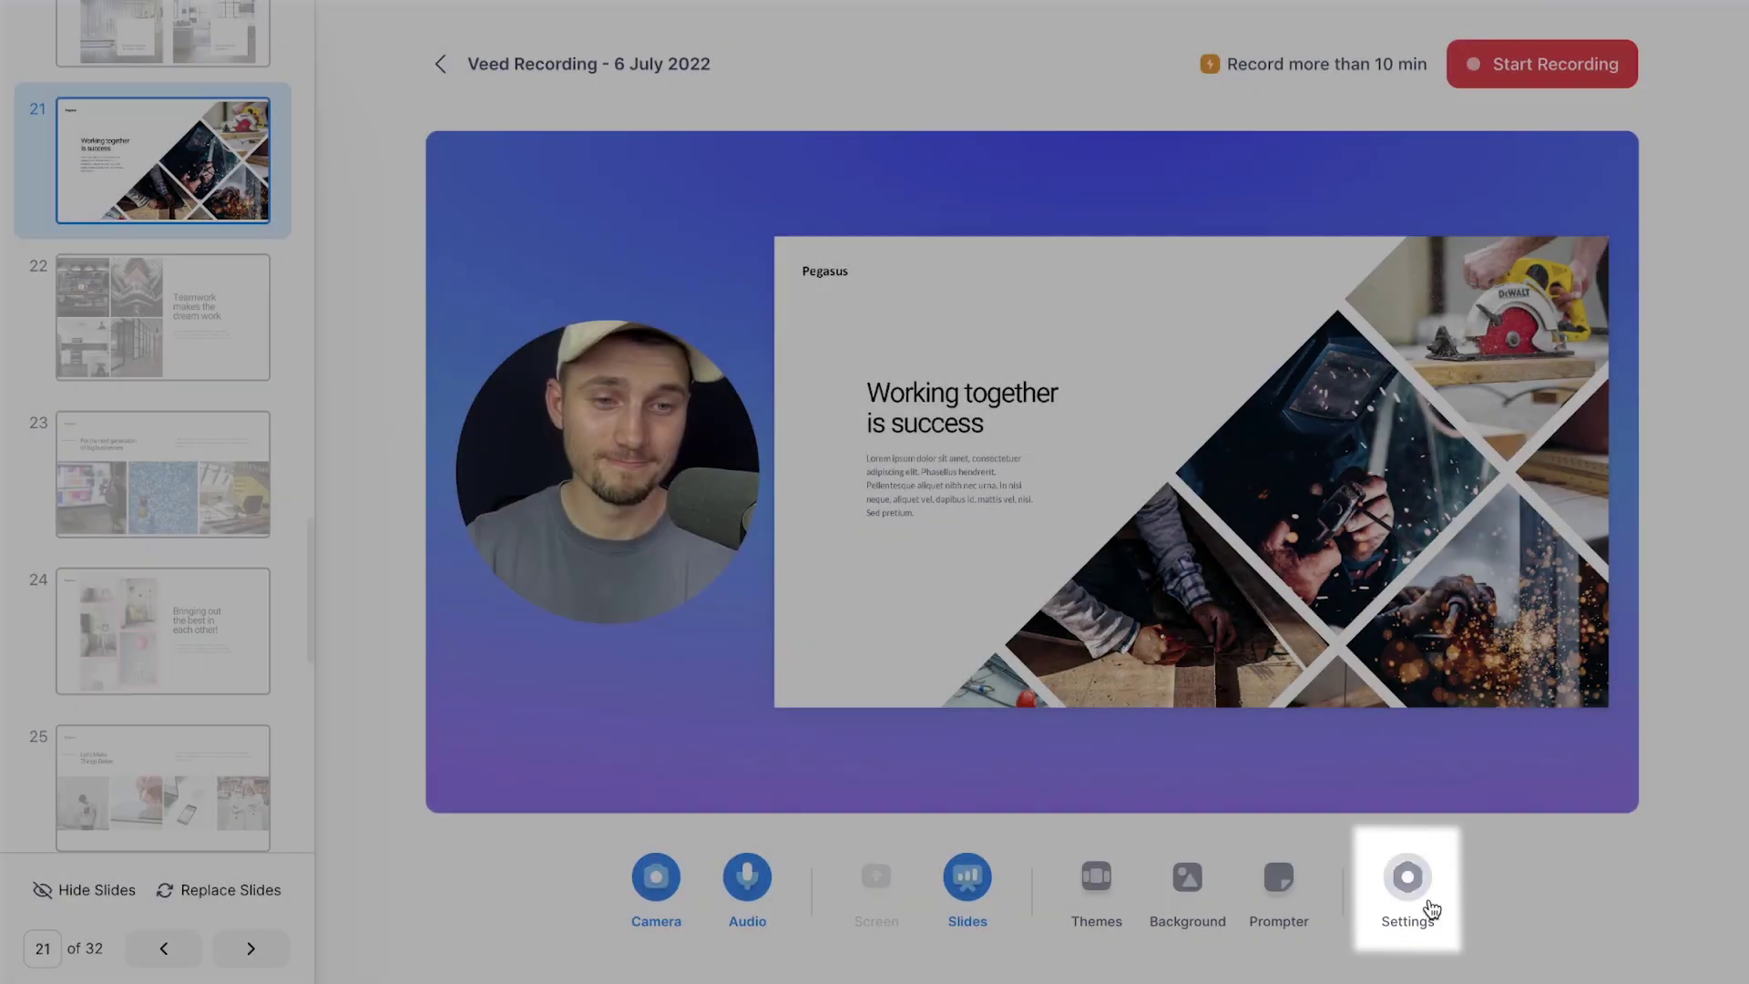
left_click(1407, 879)
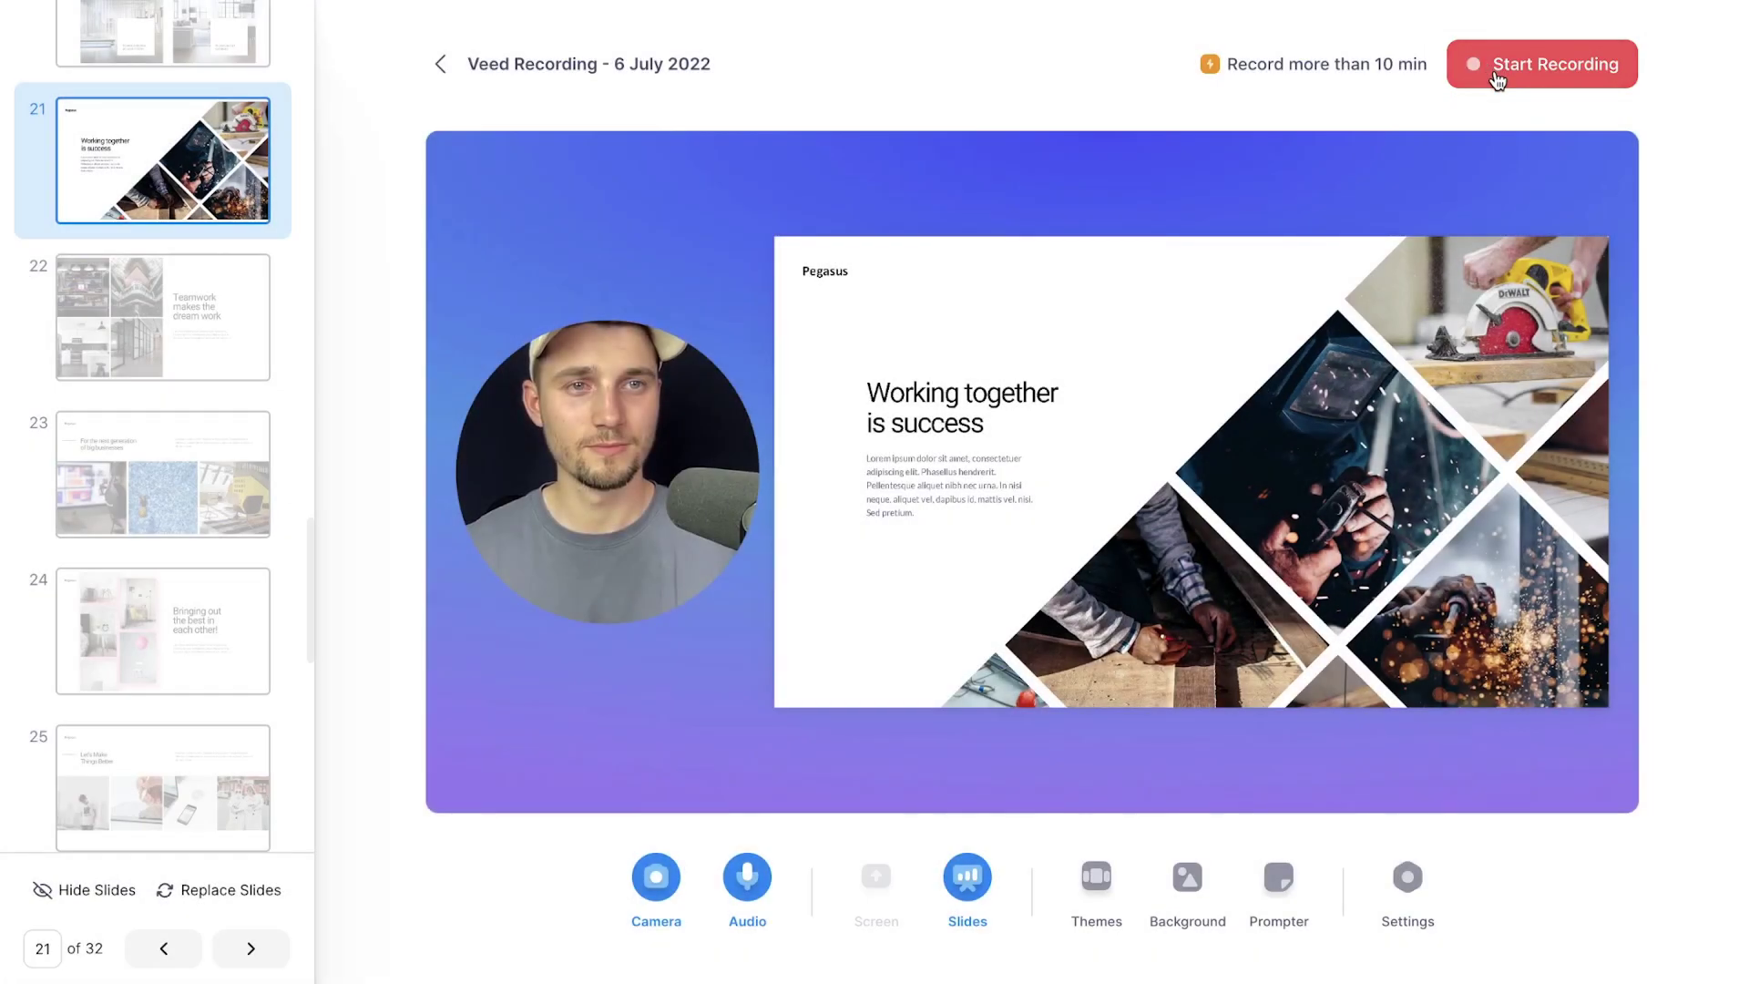
- Record the slides-and-camera presentation, pausing once, and stop it at about 58 seconds
left_click(1488, 71)
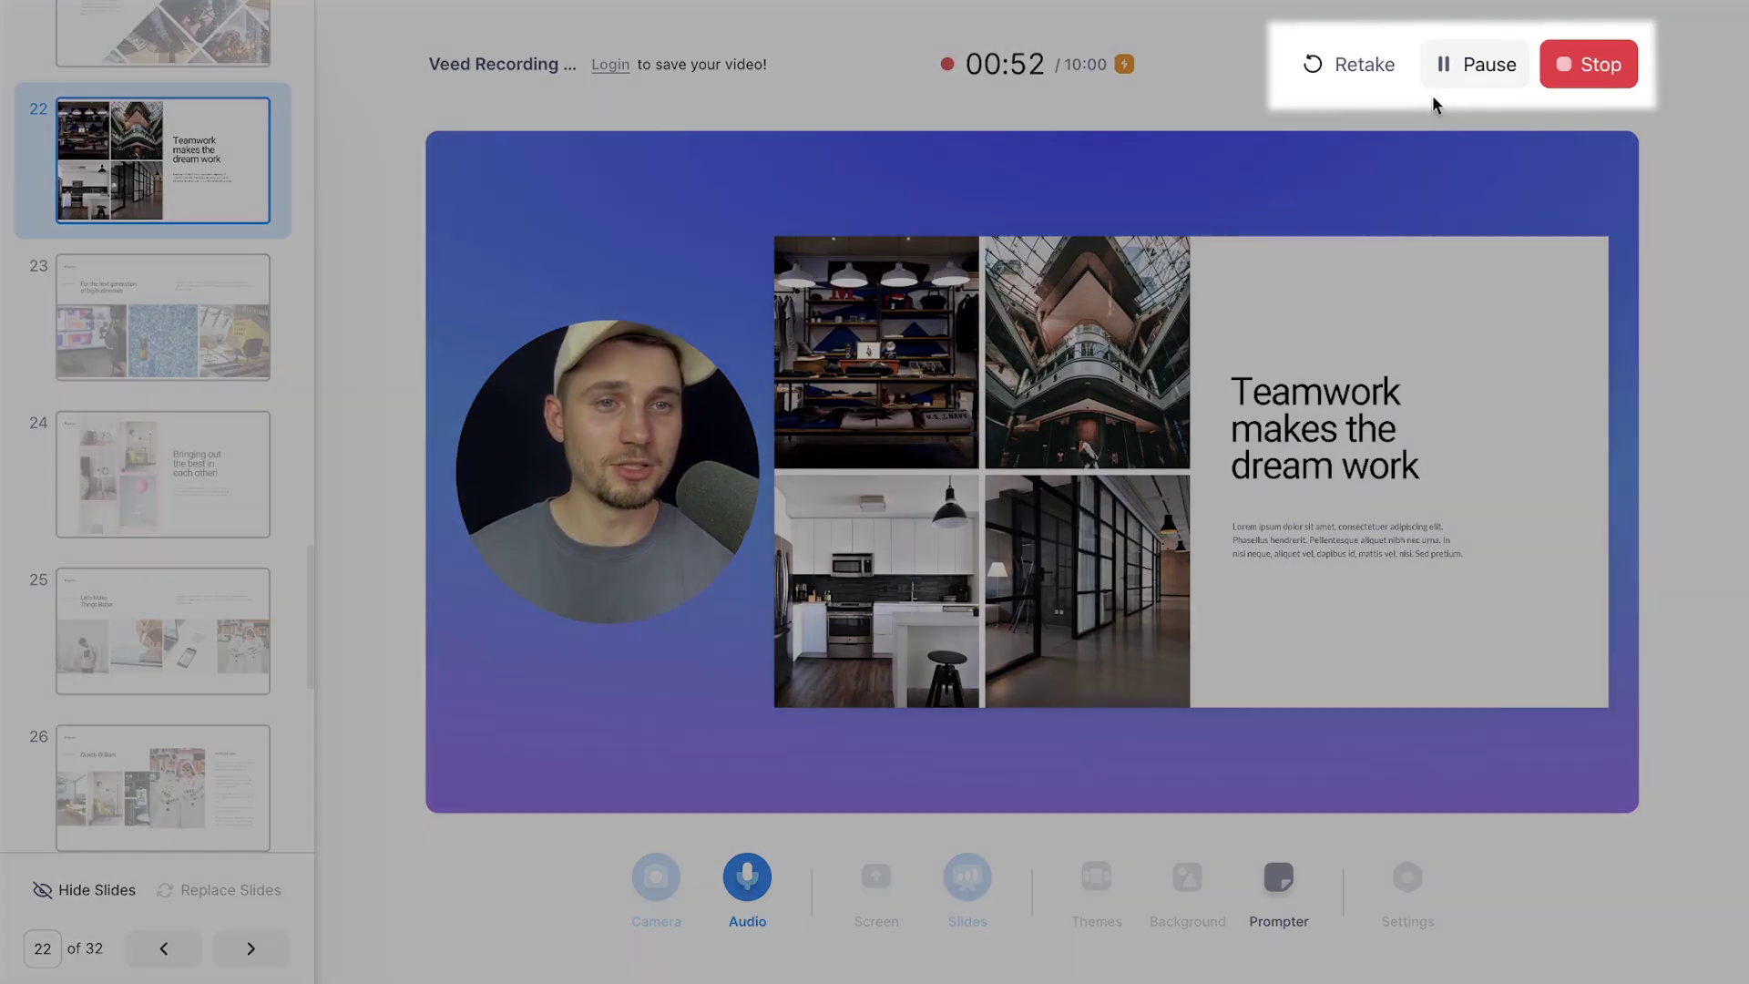
left_click(1456, 80)
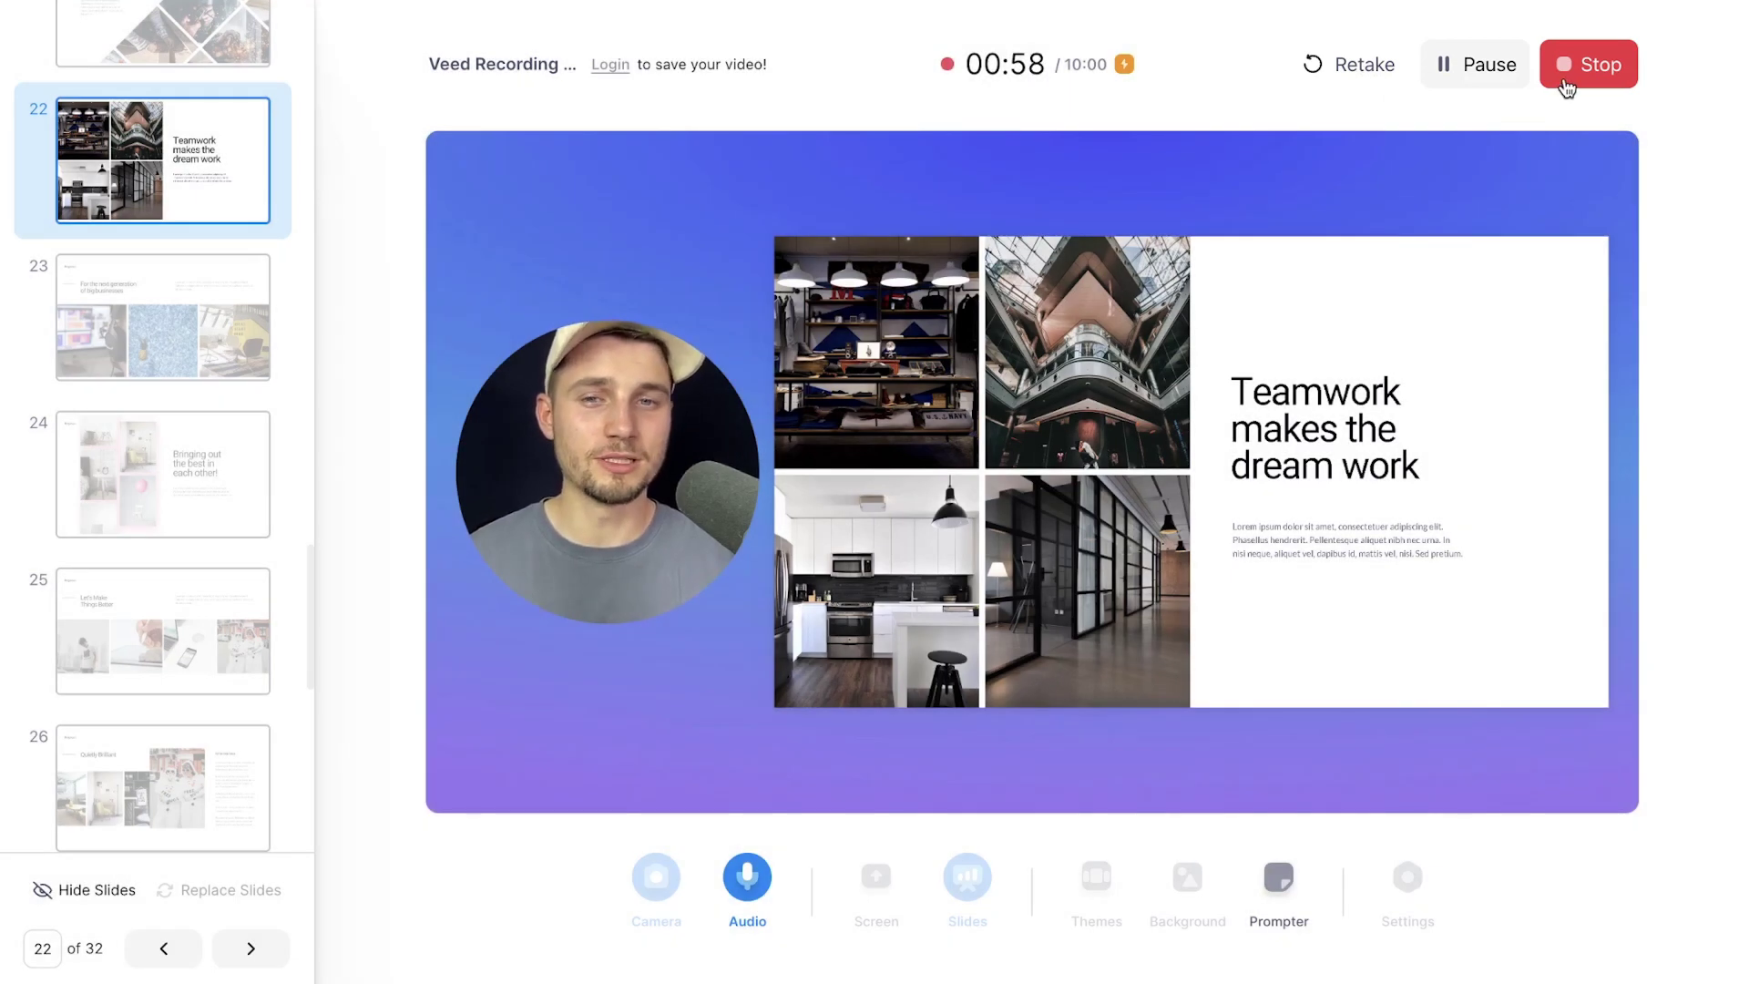
left_click(1567, 86)
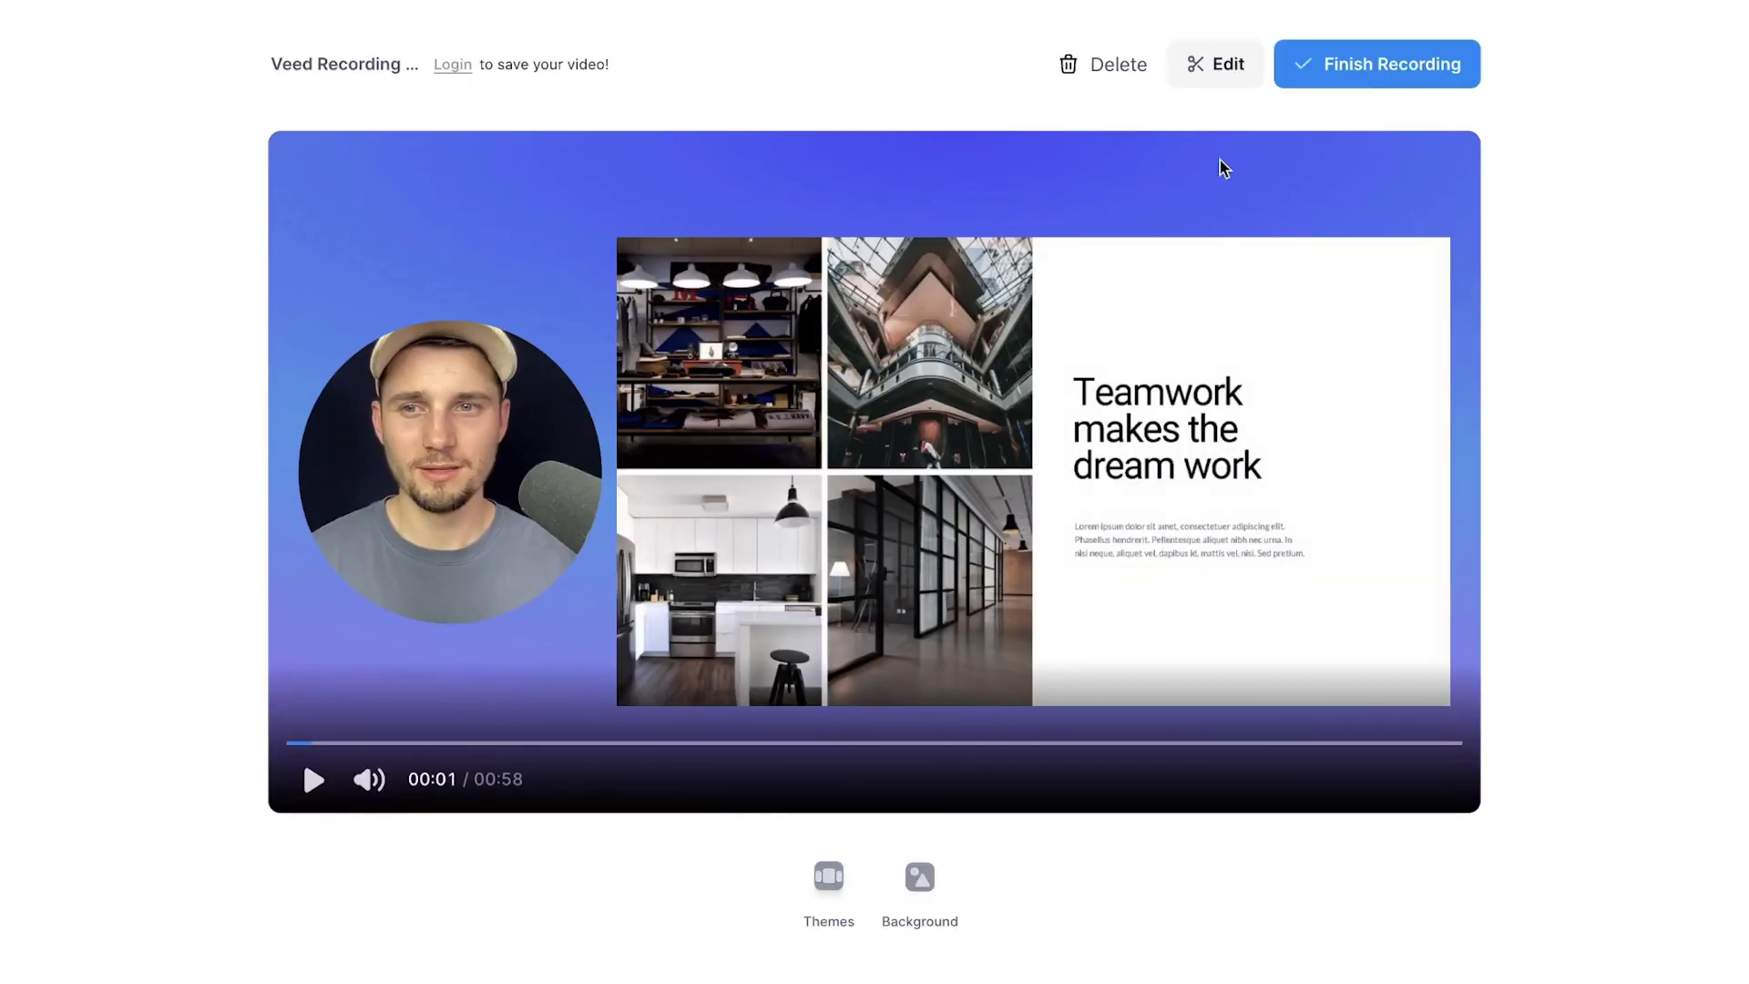
- Play back the 58-second take and open it in the VEED editor
left_click(466, 672)
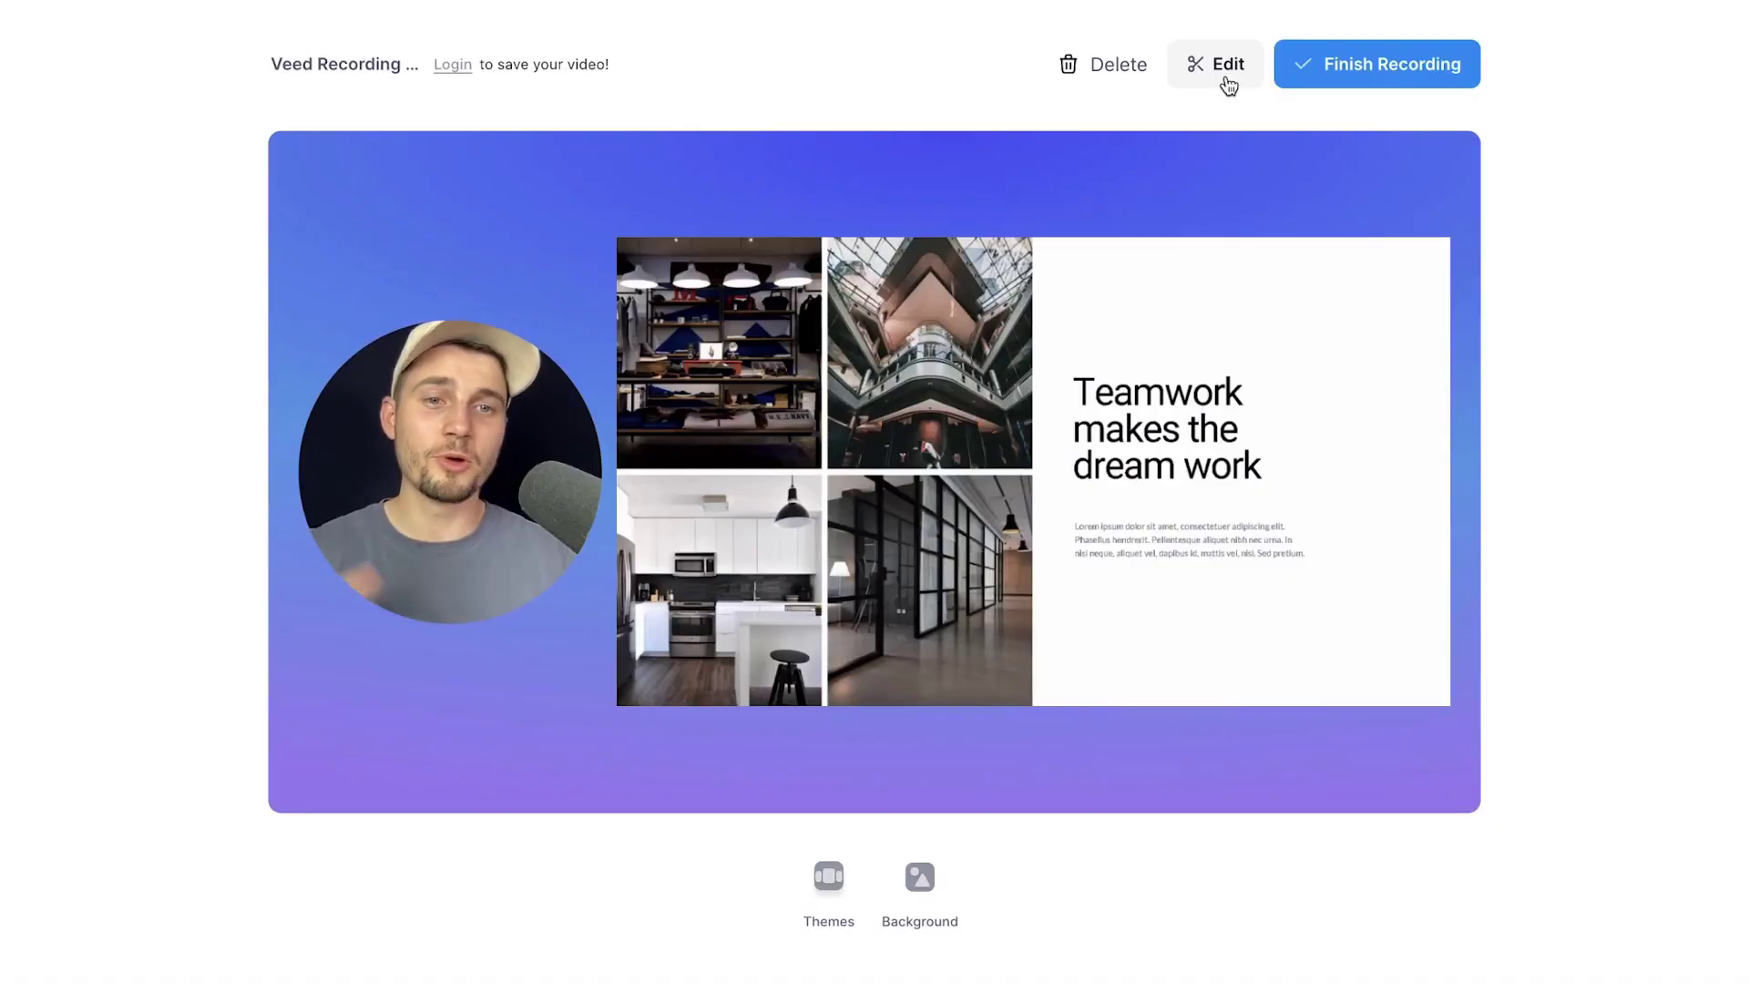
left_click(1226, 78)
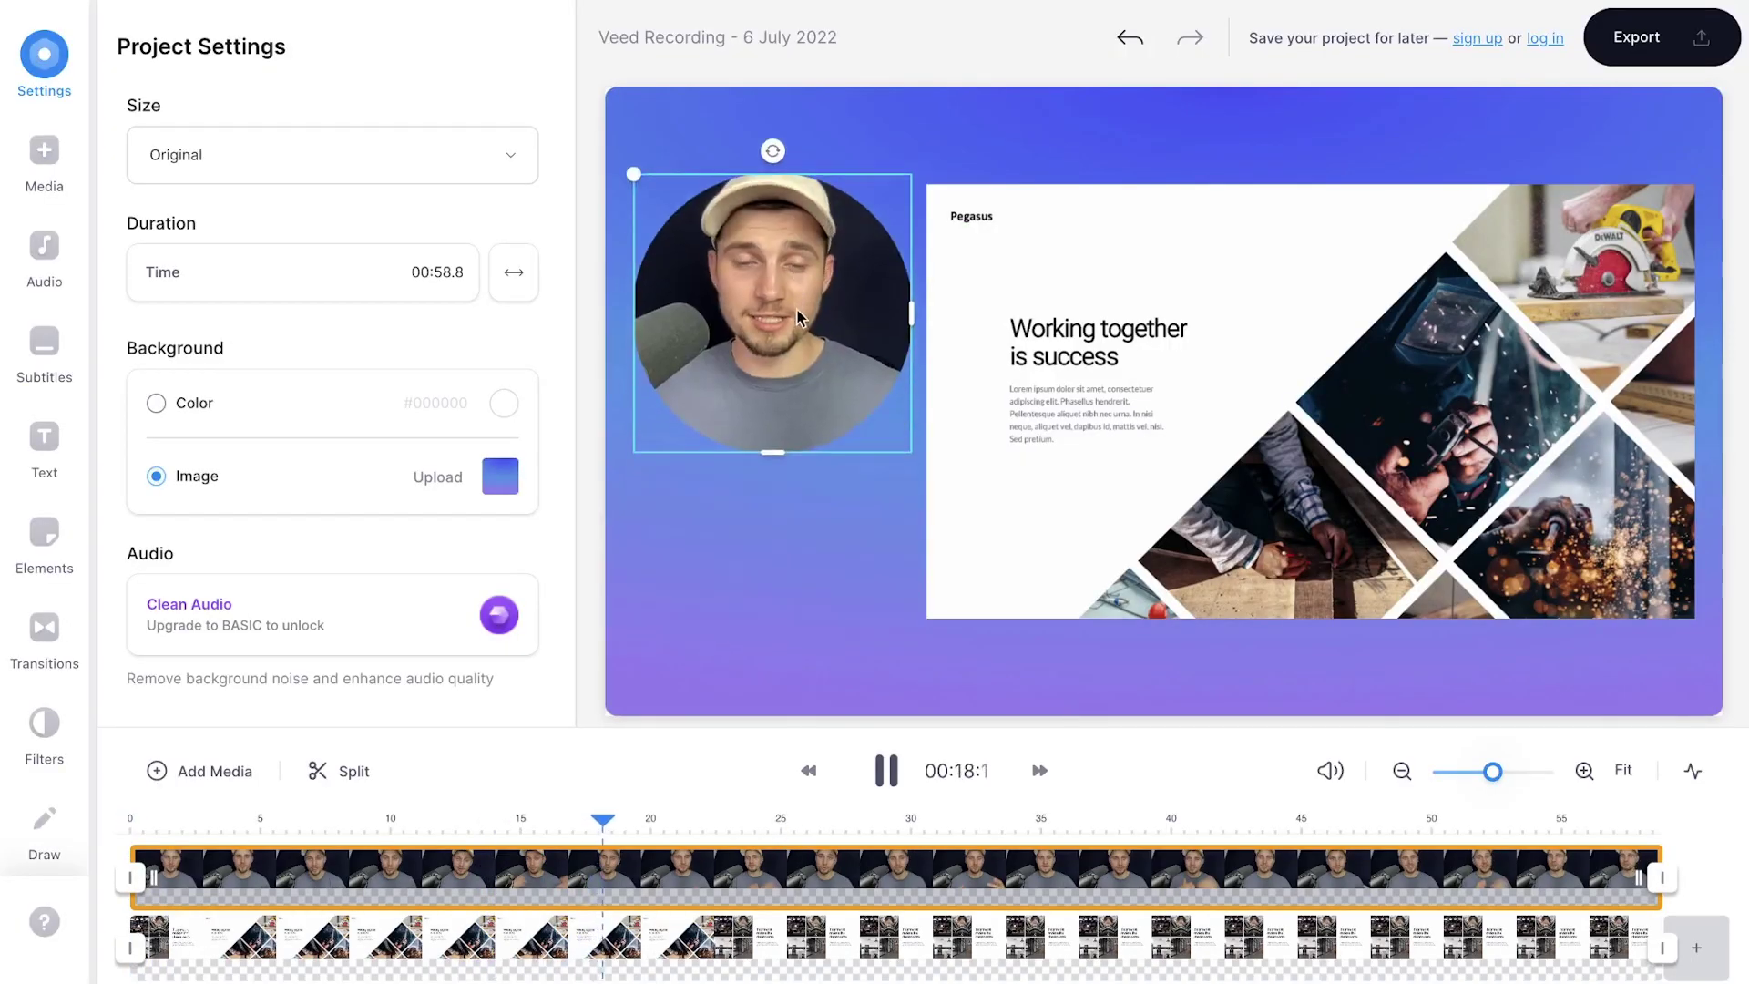
- Select the camera video and set its Round Corners to 25
left_click(1163, 439)
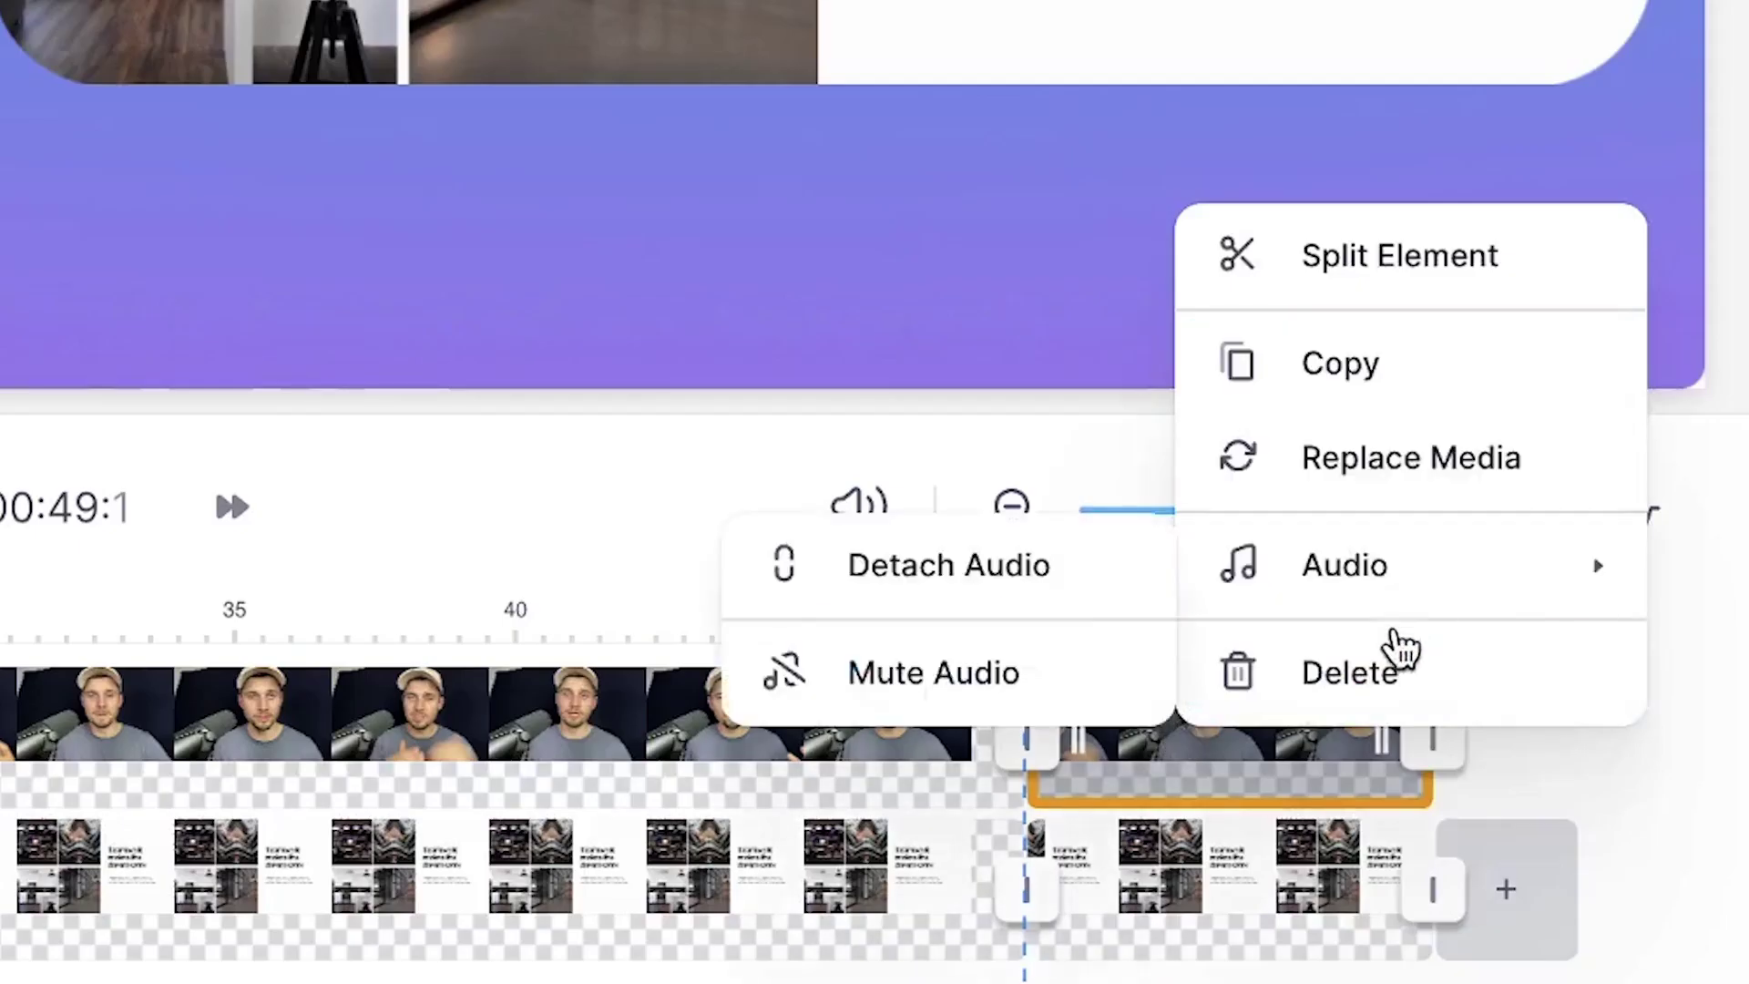
left_click(1378, 683)
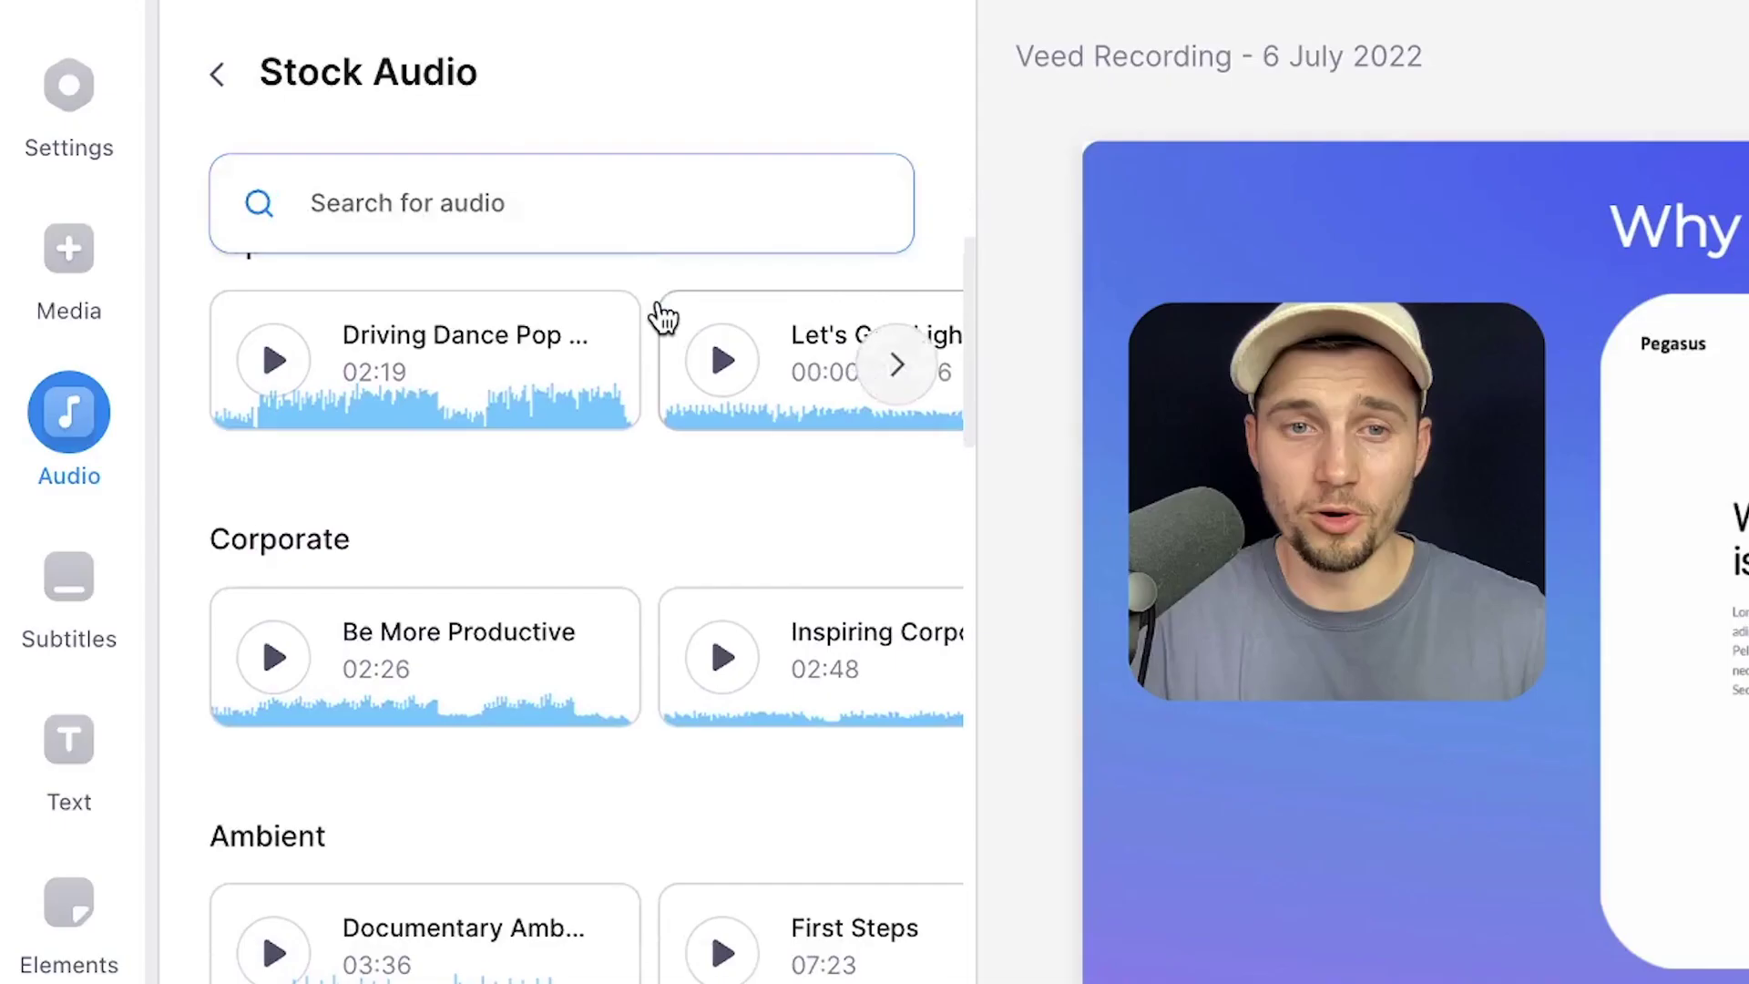
scroll(657, 315, "down", 2)
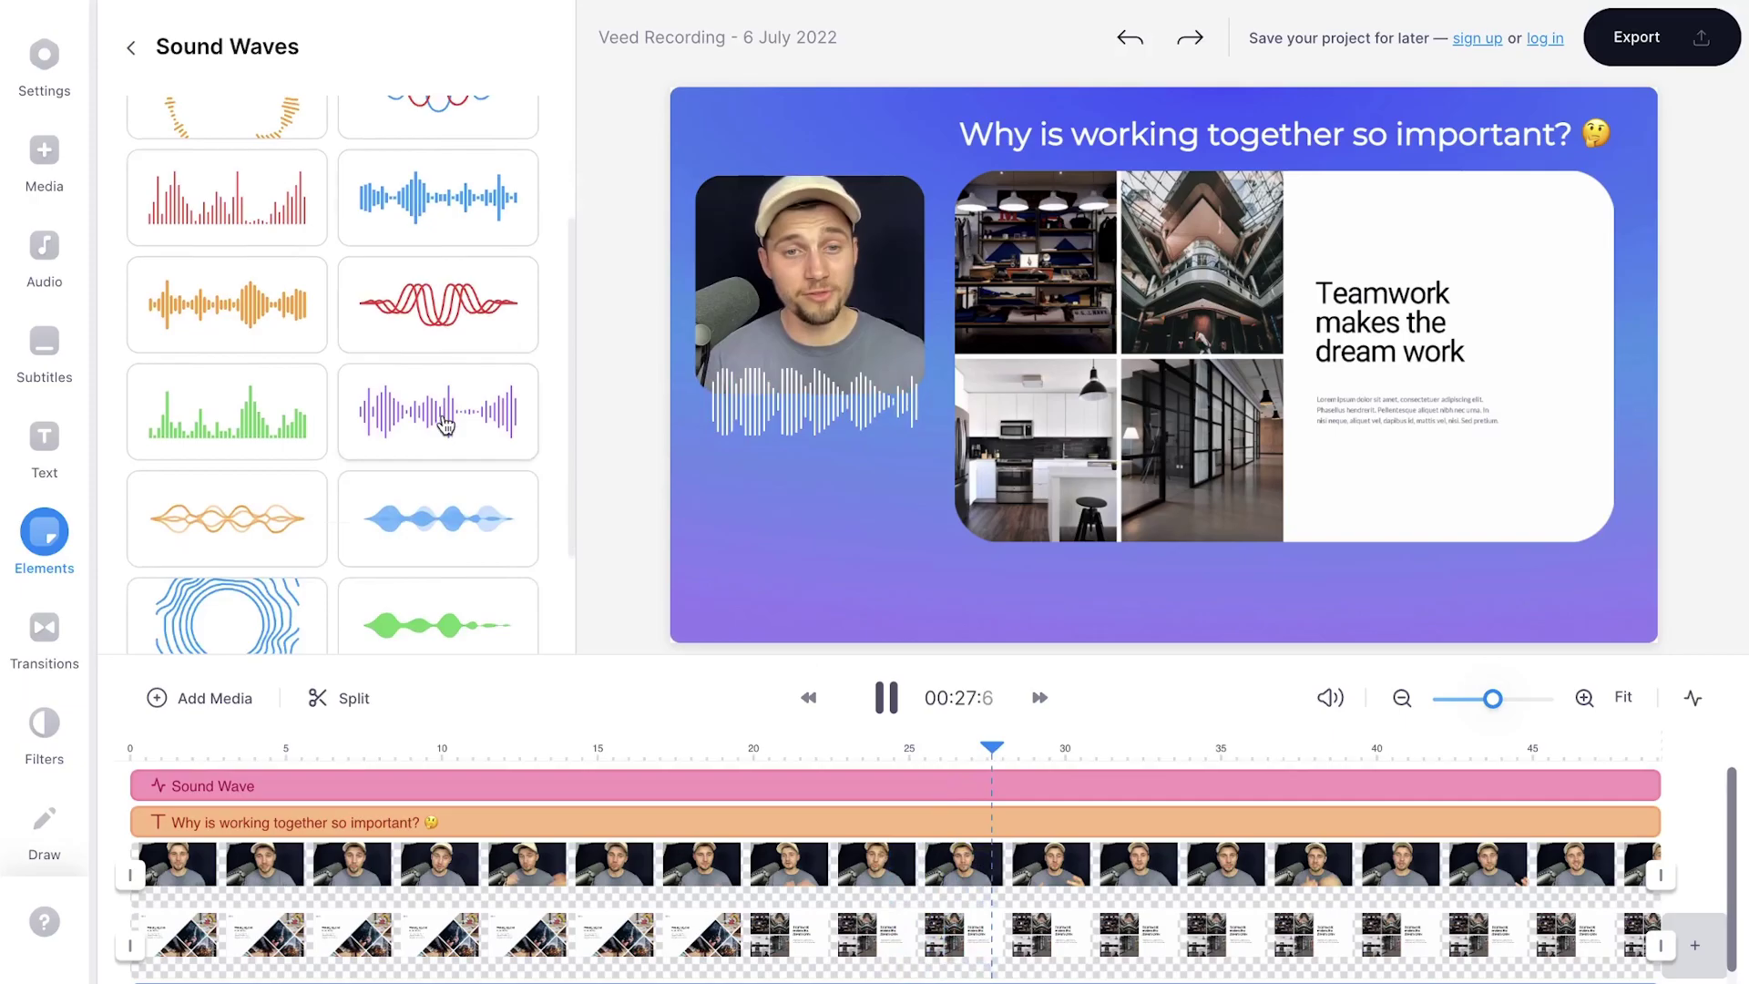
scroll(441, 413, "down", 3)
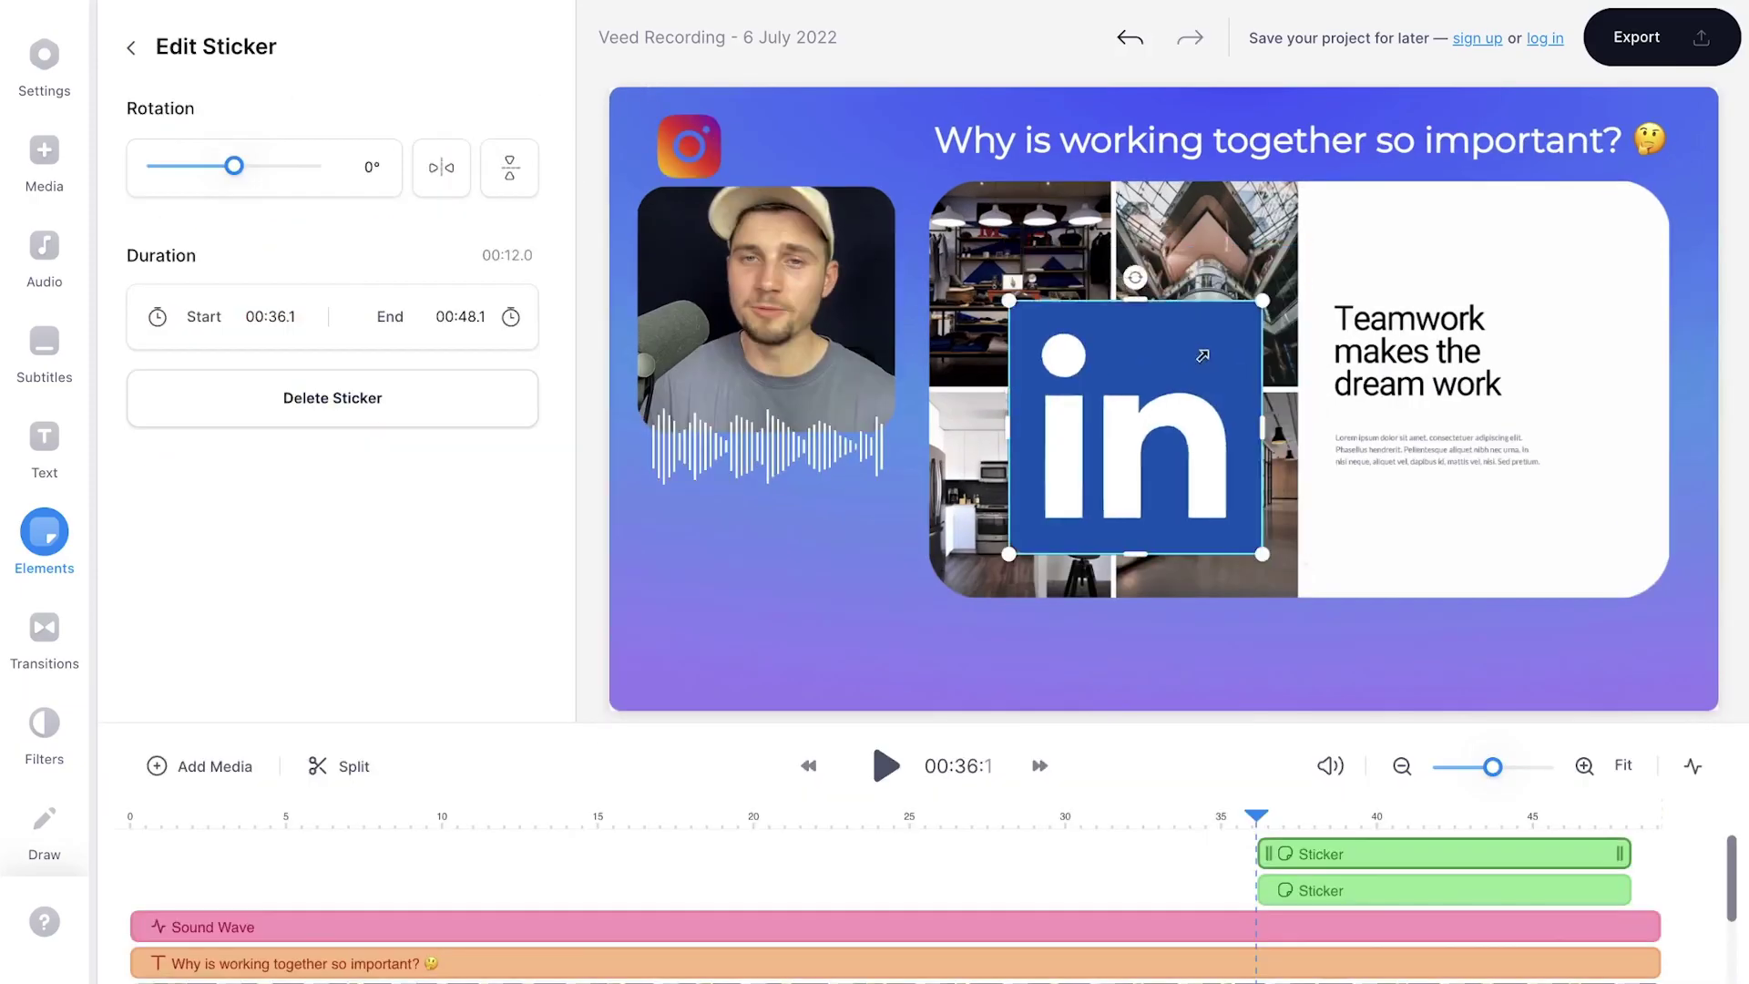
left_click_drag(1202, 355, 1107, 455)
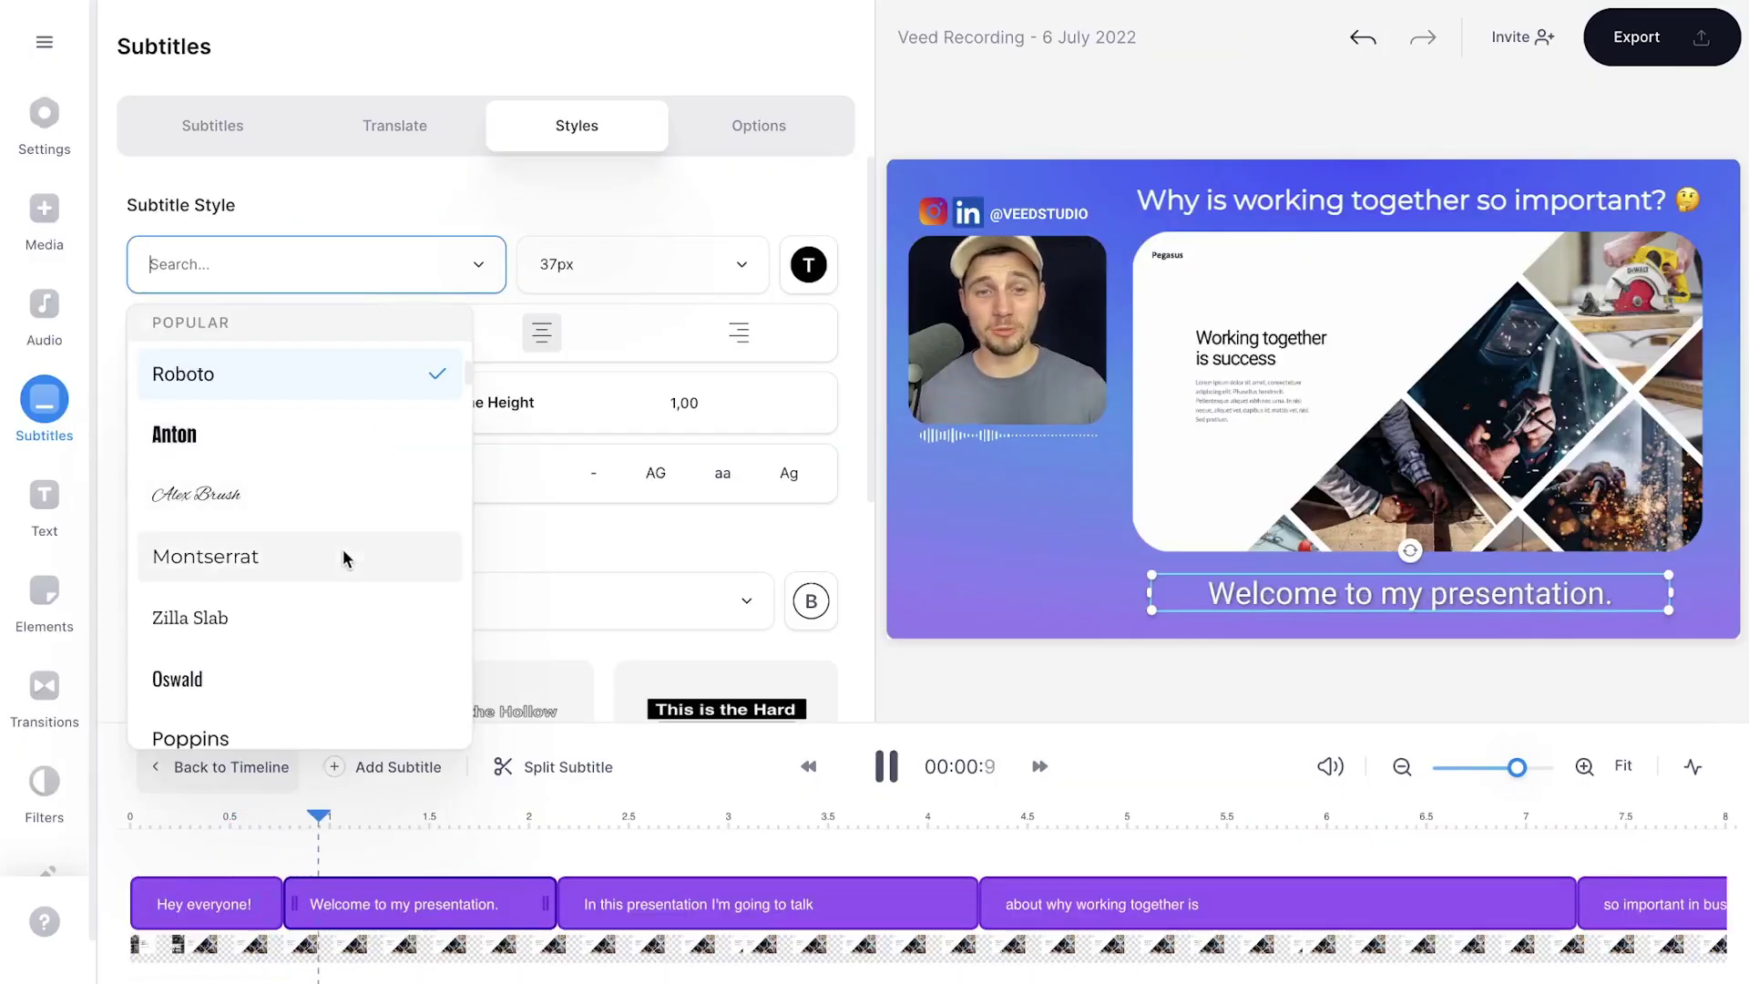
scroll(343, 549, "down", 2)
scroll(342, 549, "up", 1)
scroll(343, 549, "up", 1)
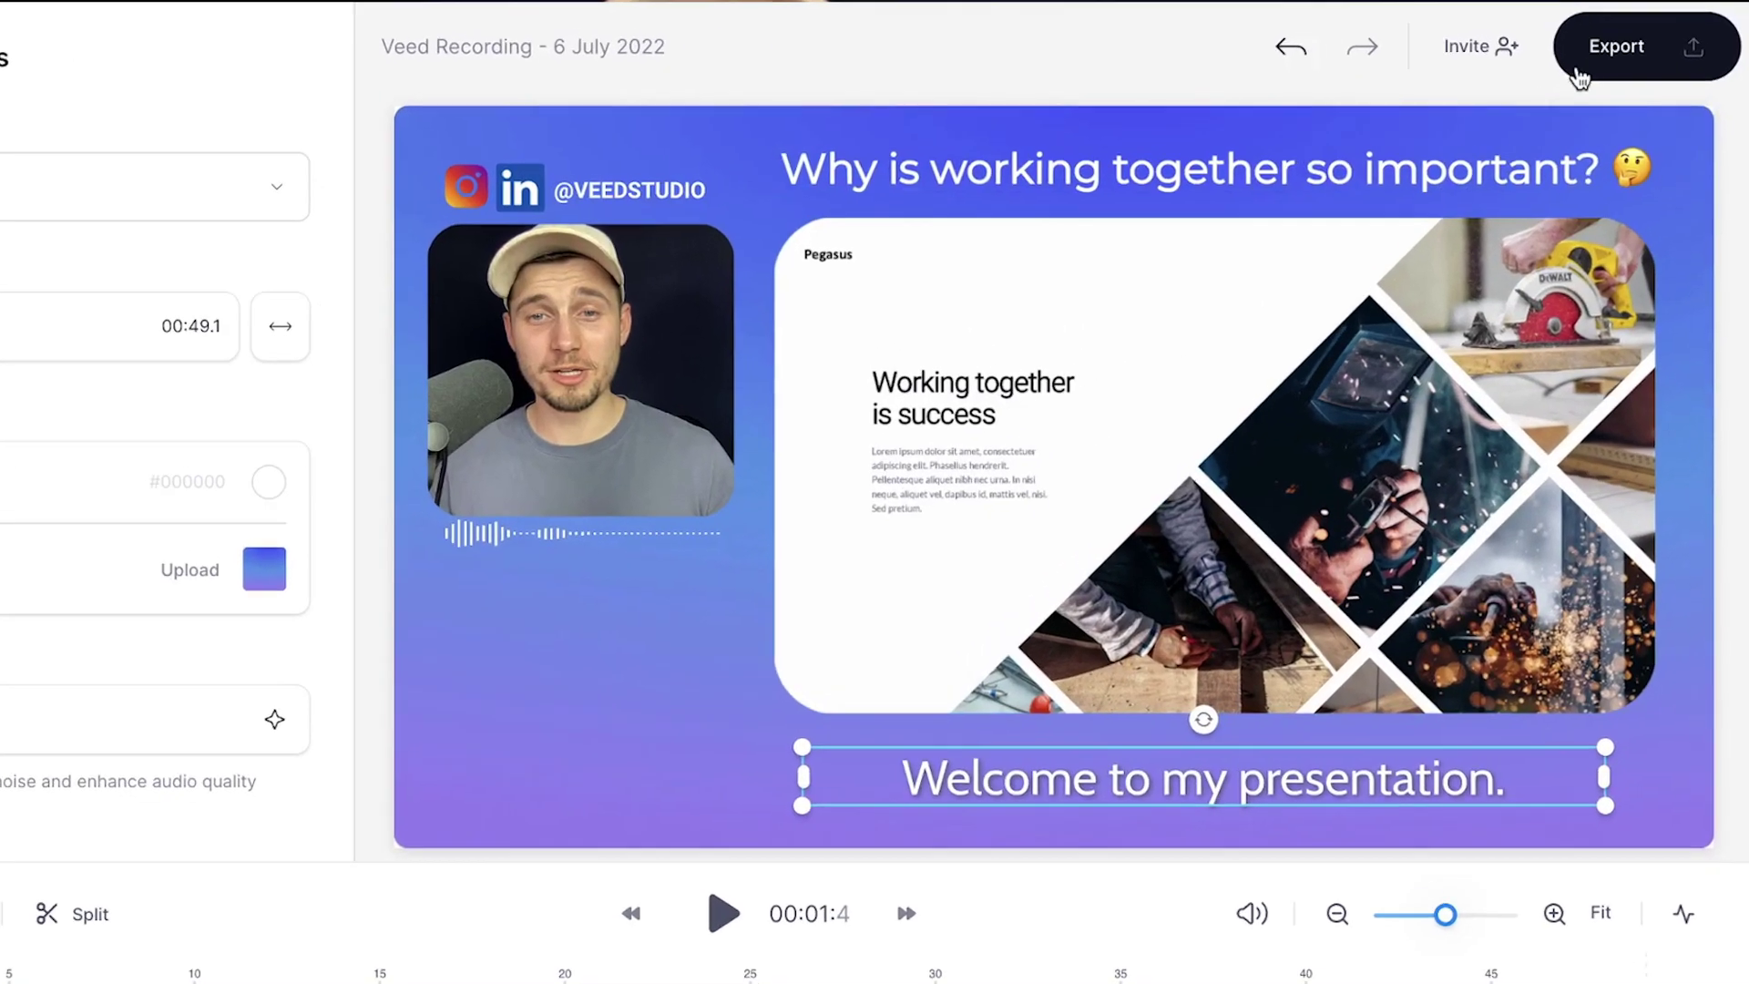
- Choose the HD quality preset in the export options
left_click(1594, 66)
left_click(1417, 638)
left_click(1359, 628)
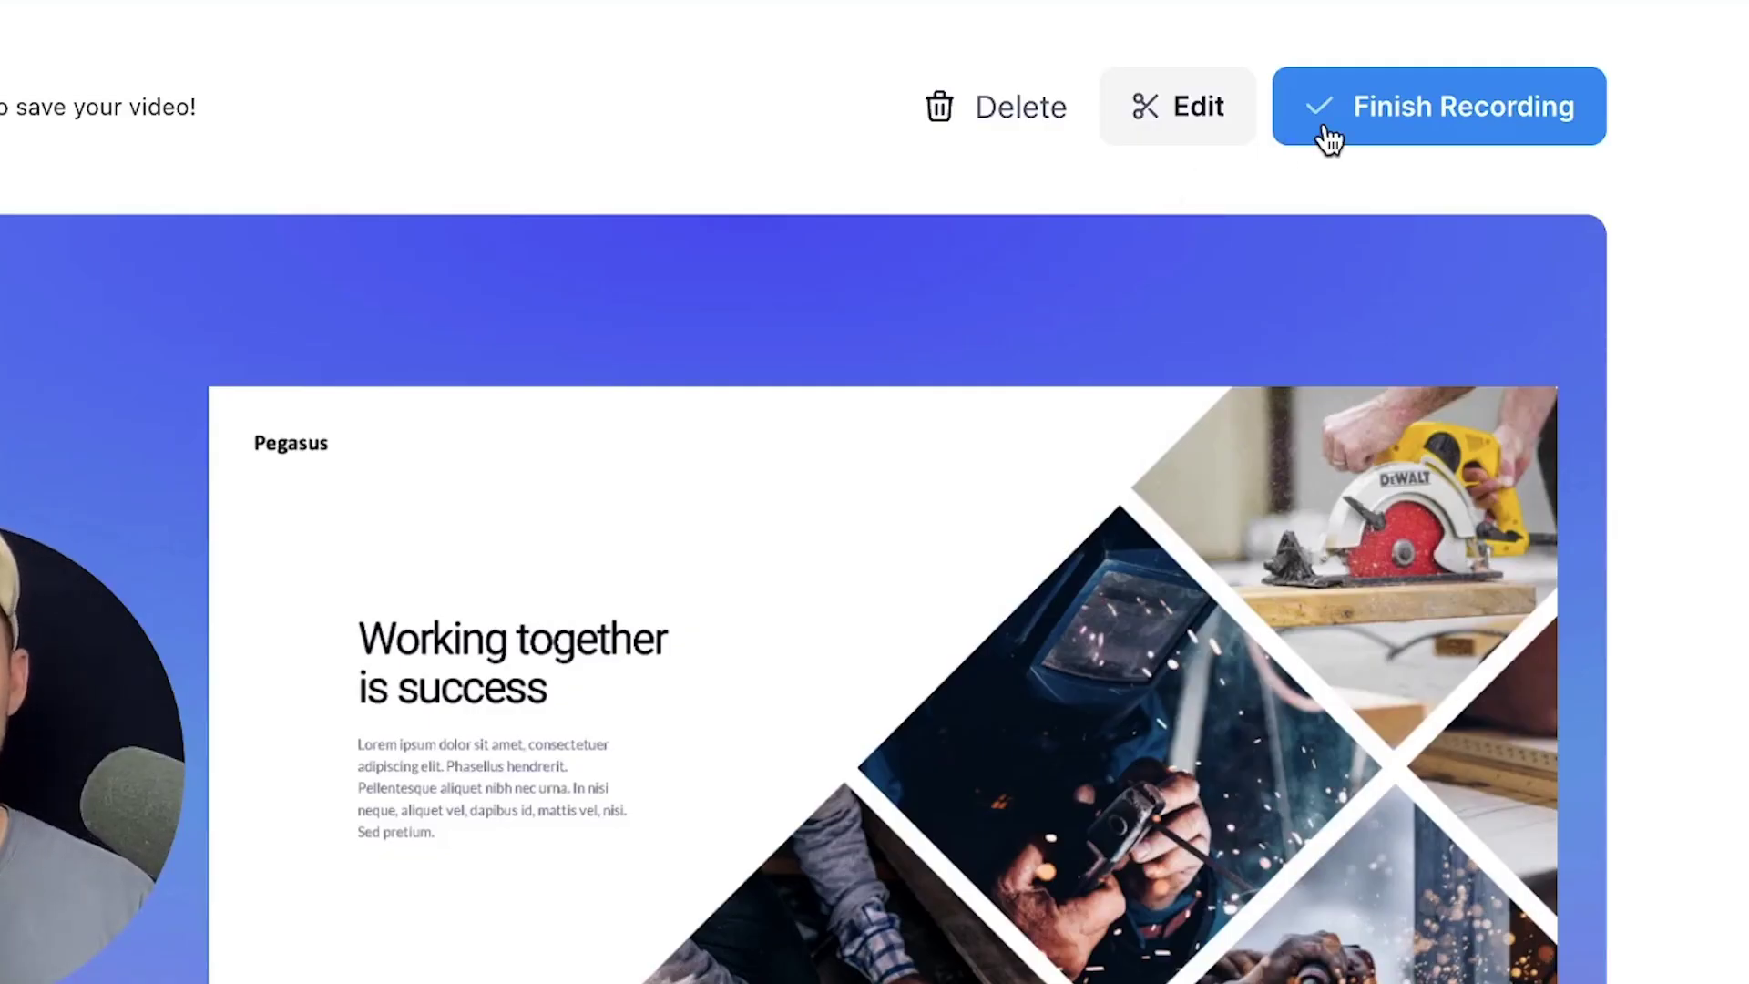
- Finalise the edited video and download it as an MP4
left_click(1329, 137)
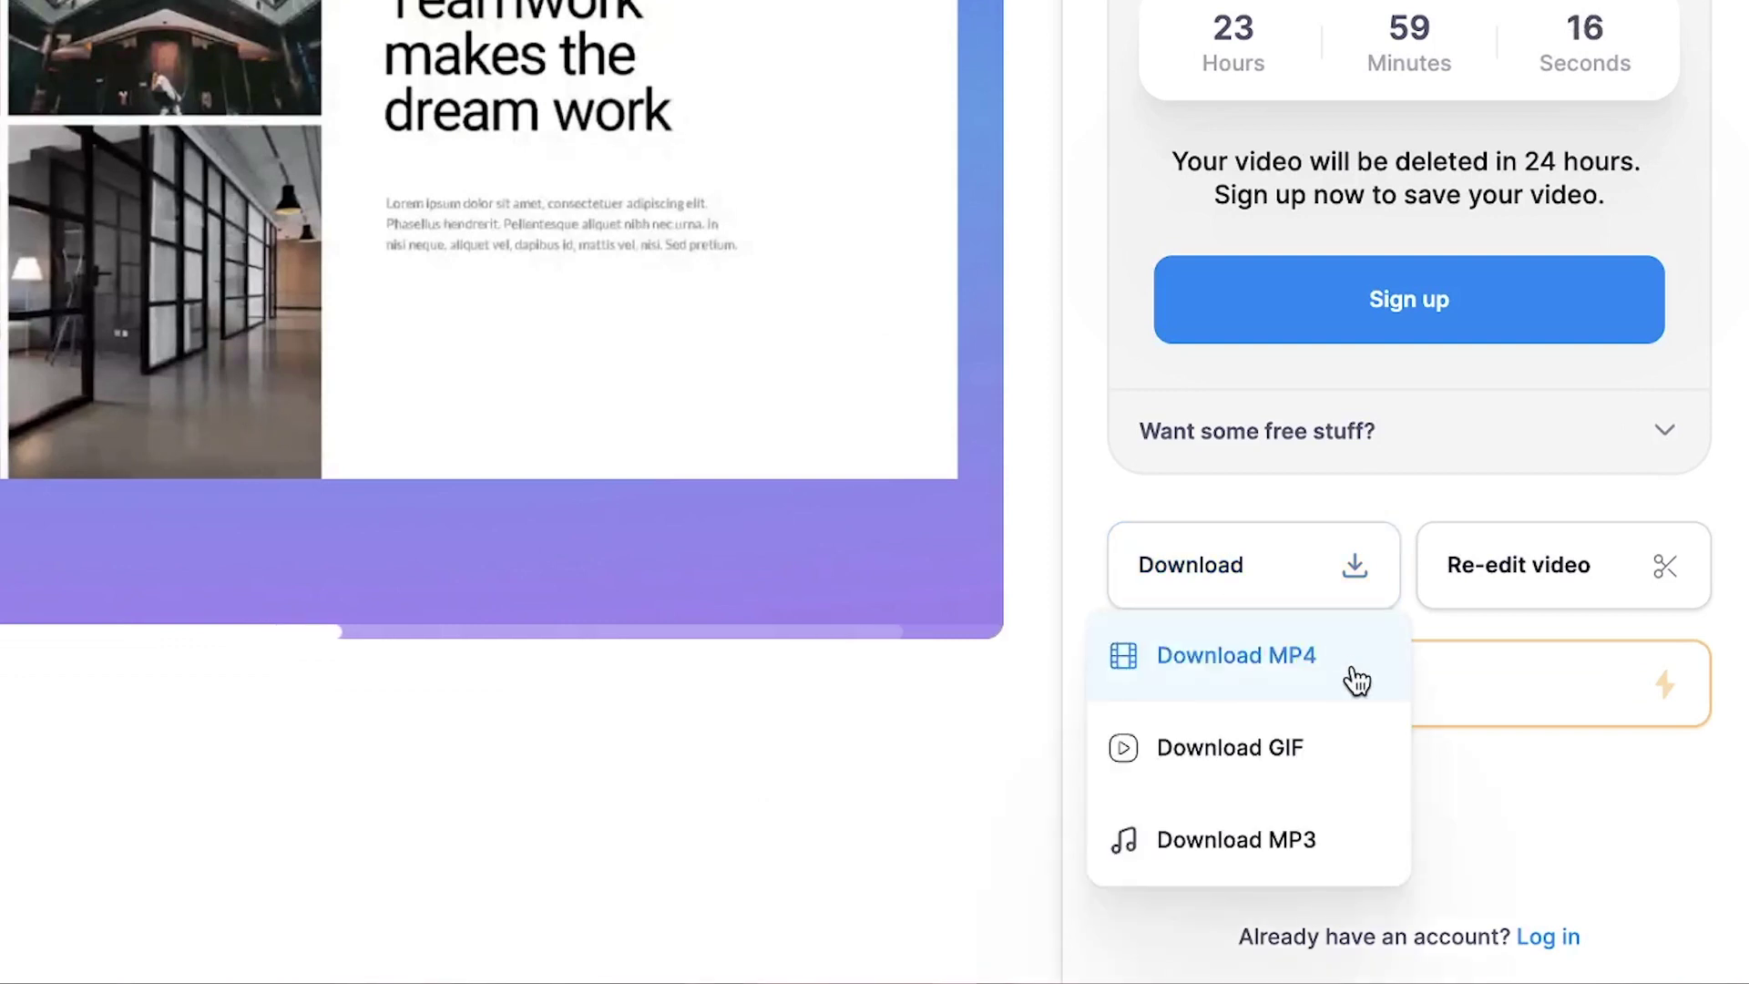
left_click(1357, 678)
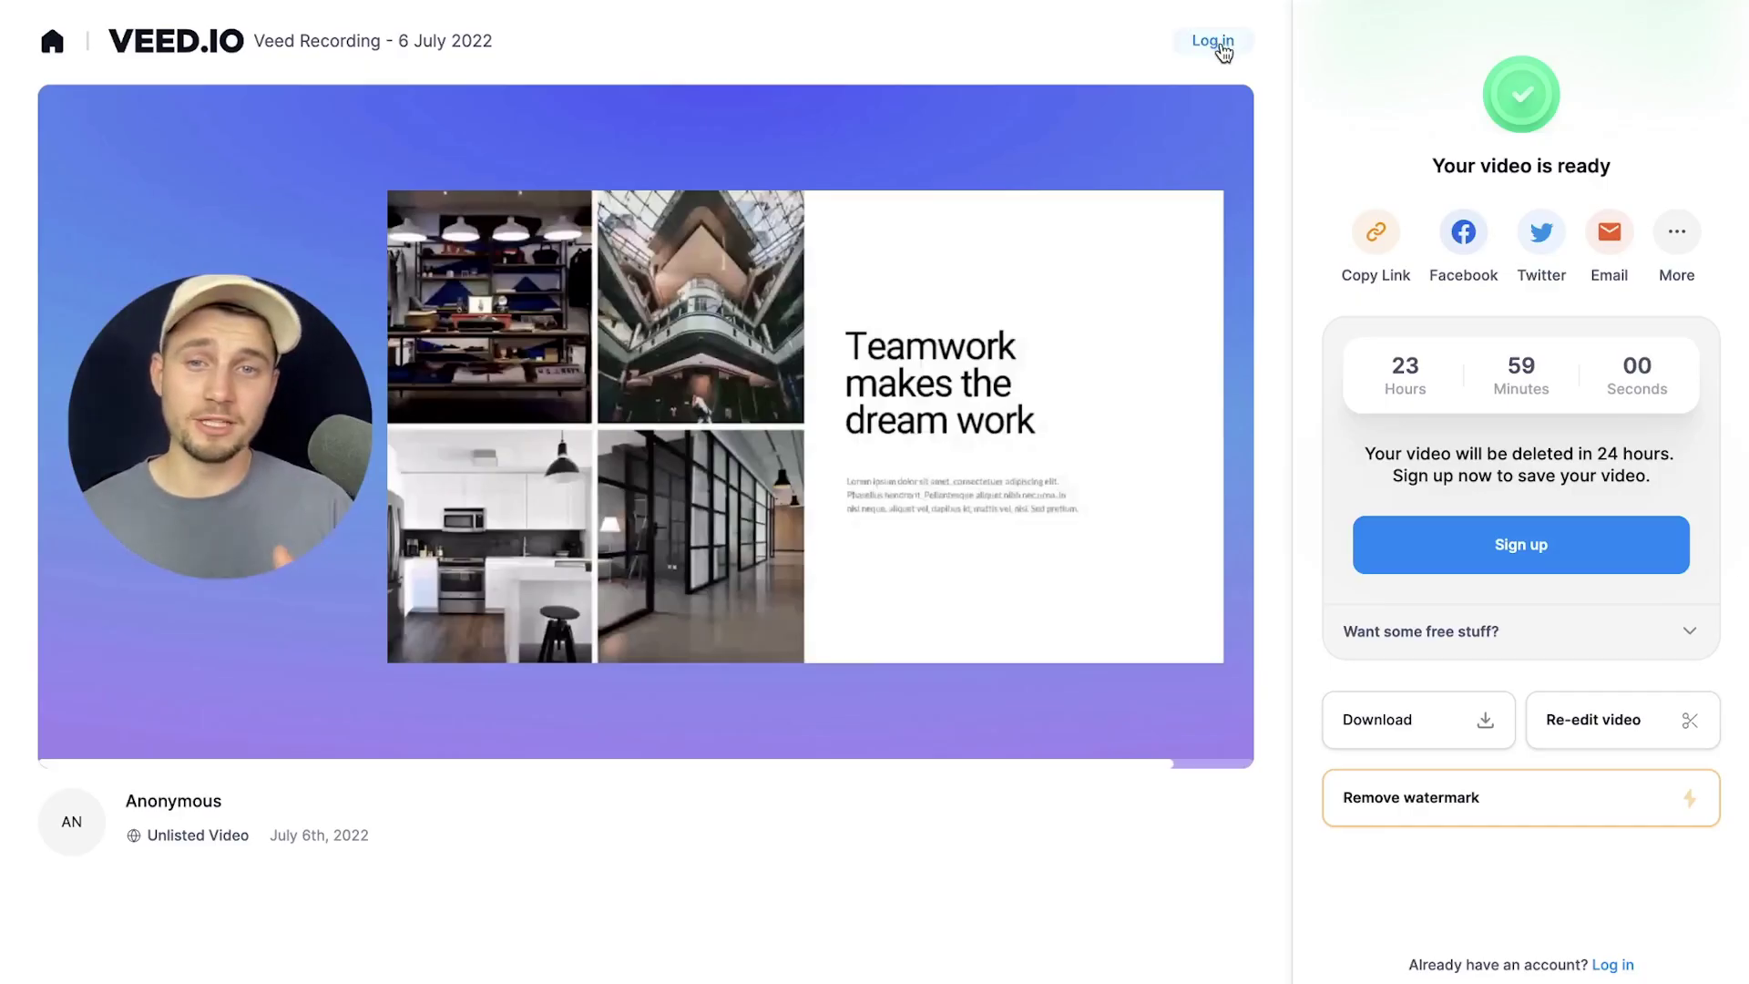
- Sign in, browse the Share, Social and Embed options, and jump to the first comment
left_click(1216, 42)
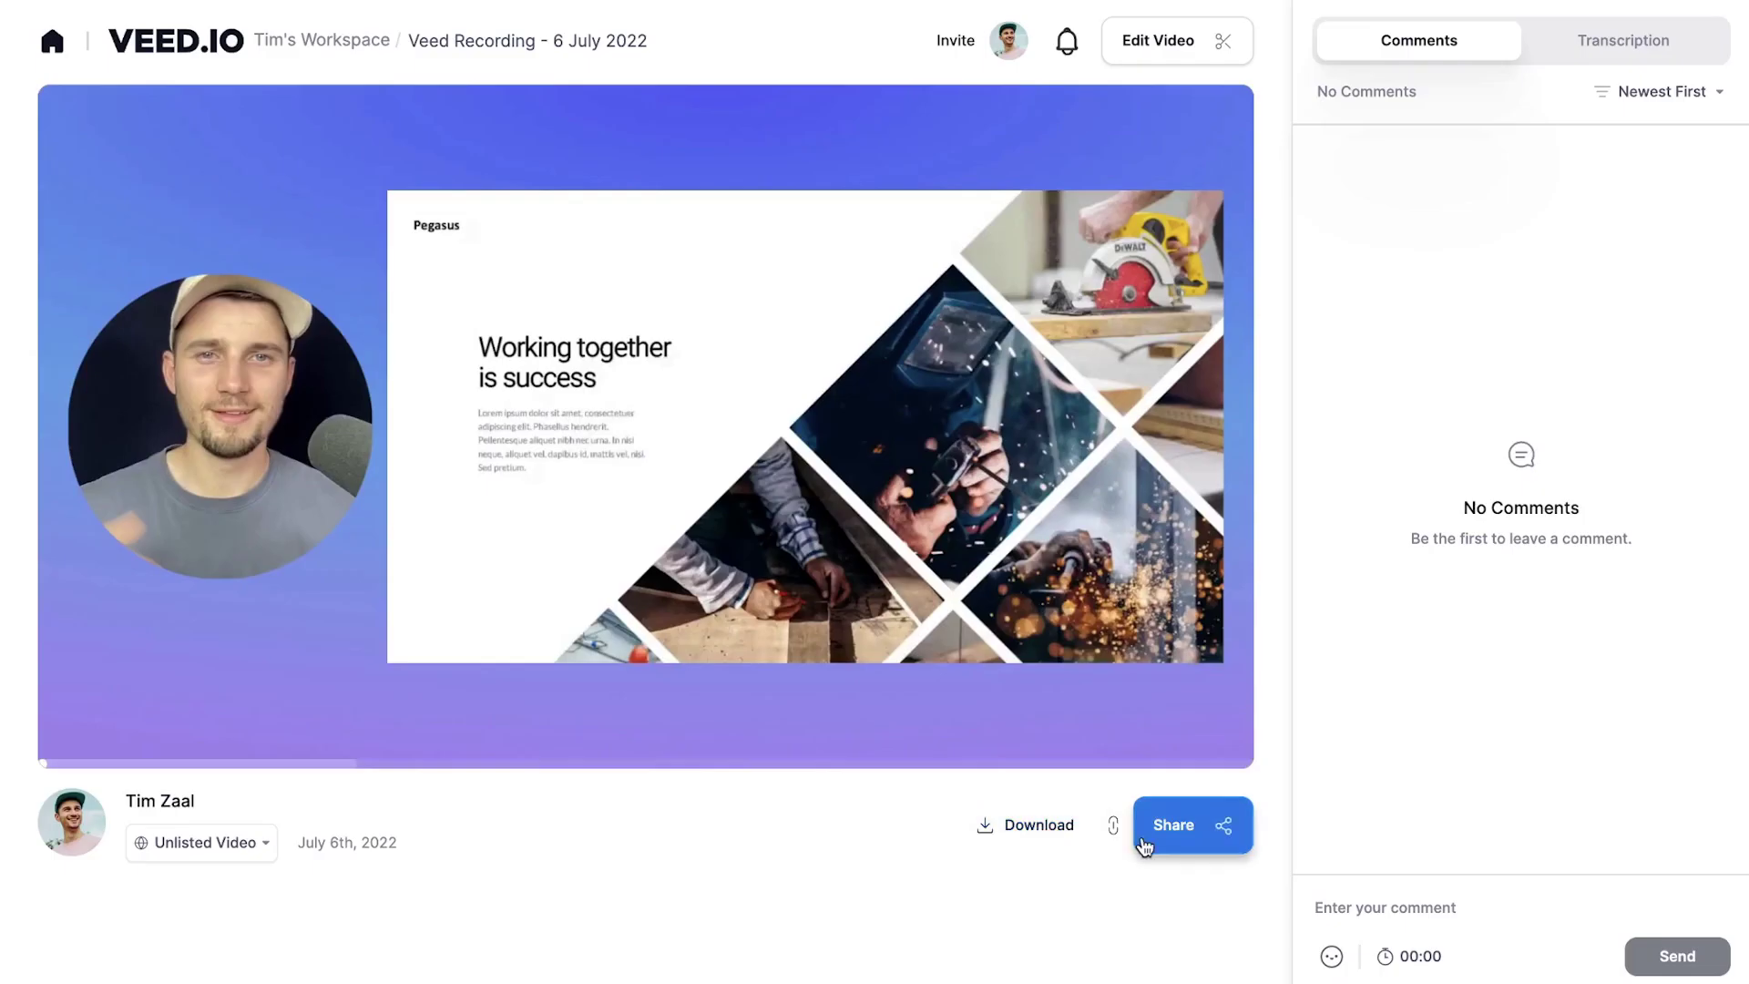
left_click(1144, 840)
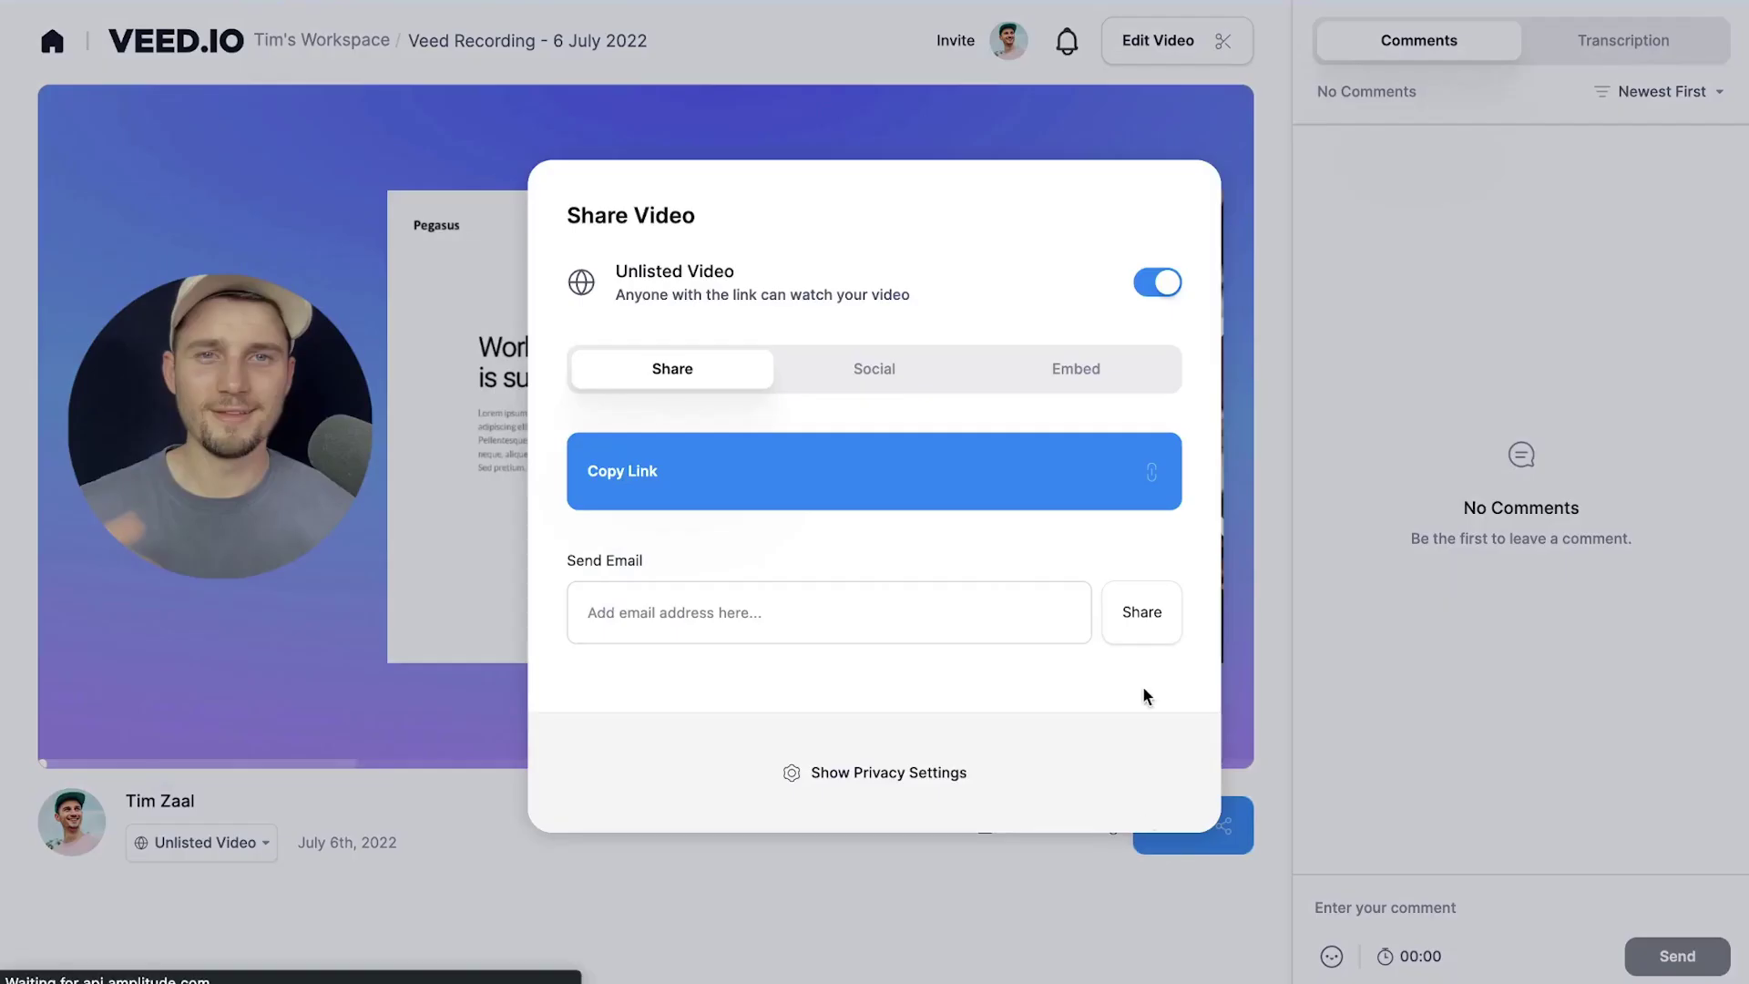
left_click(908, 386)
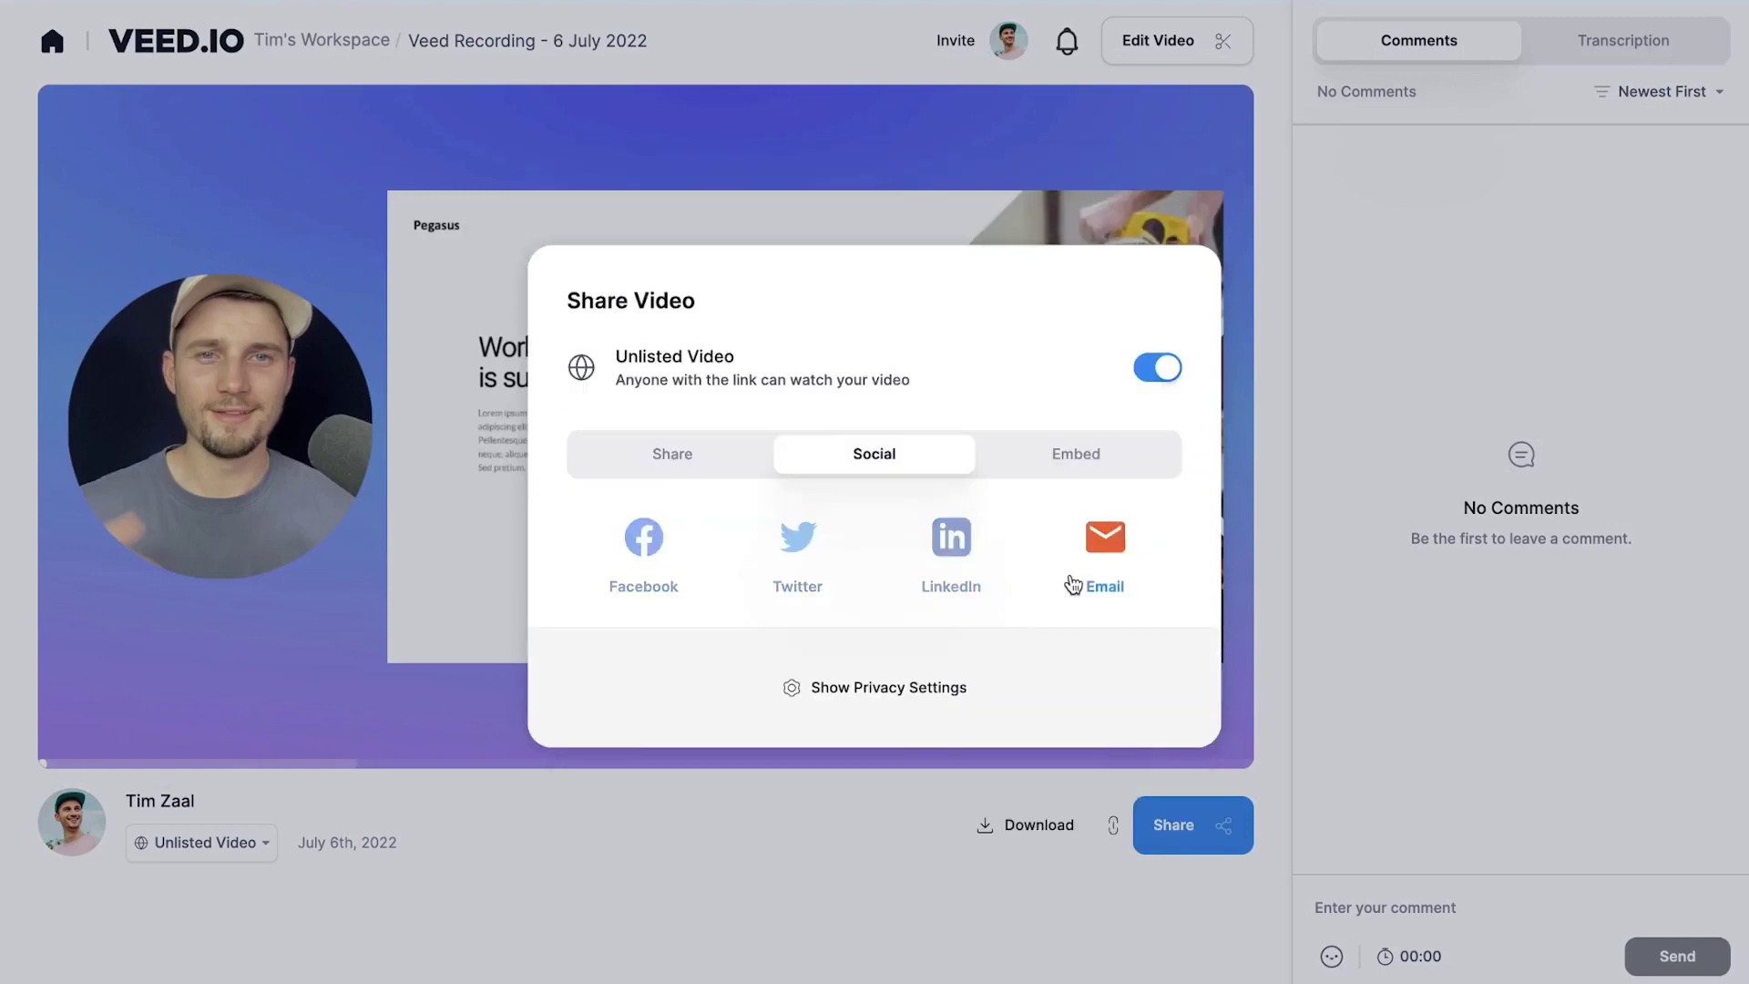
left_click(1070, 456)
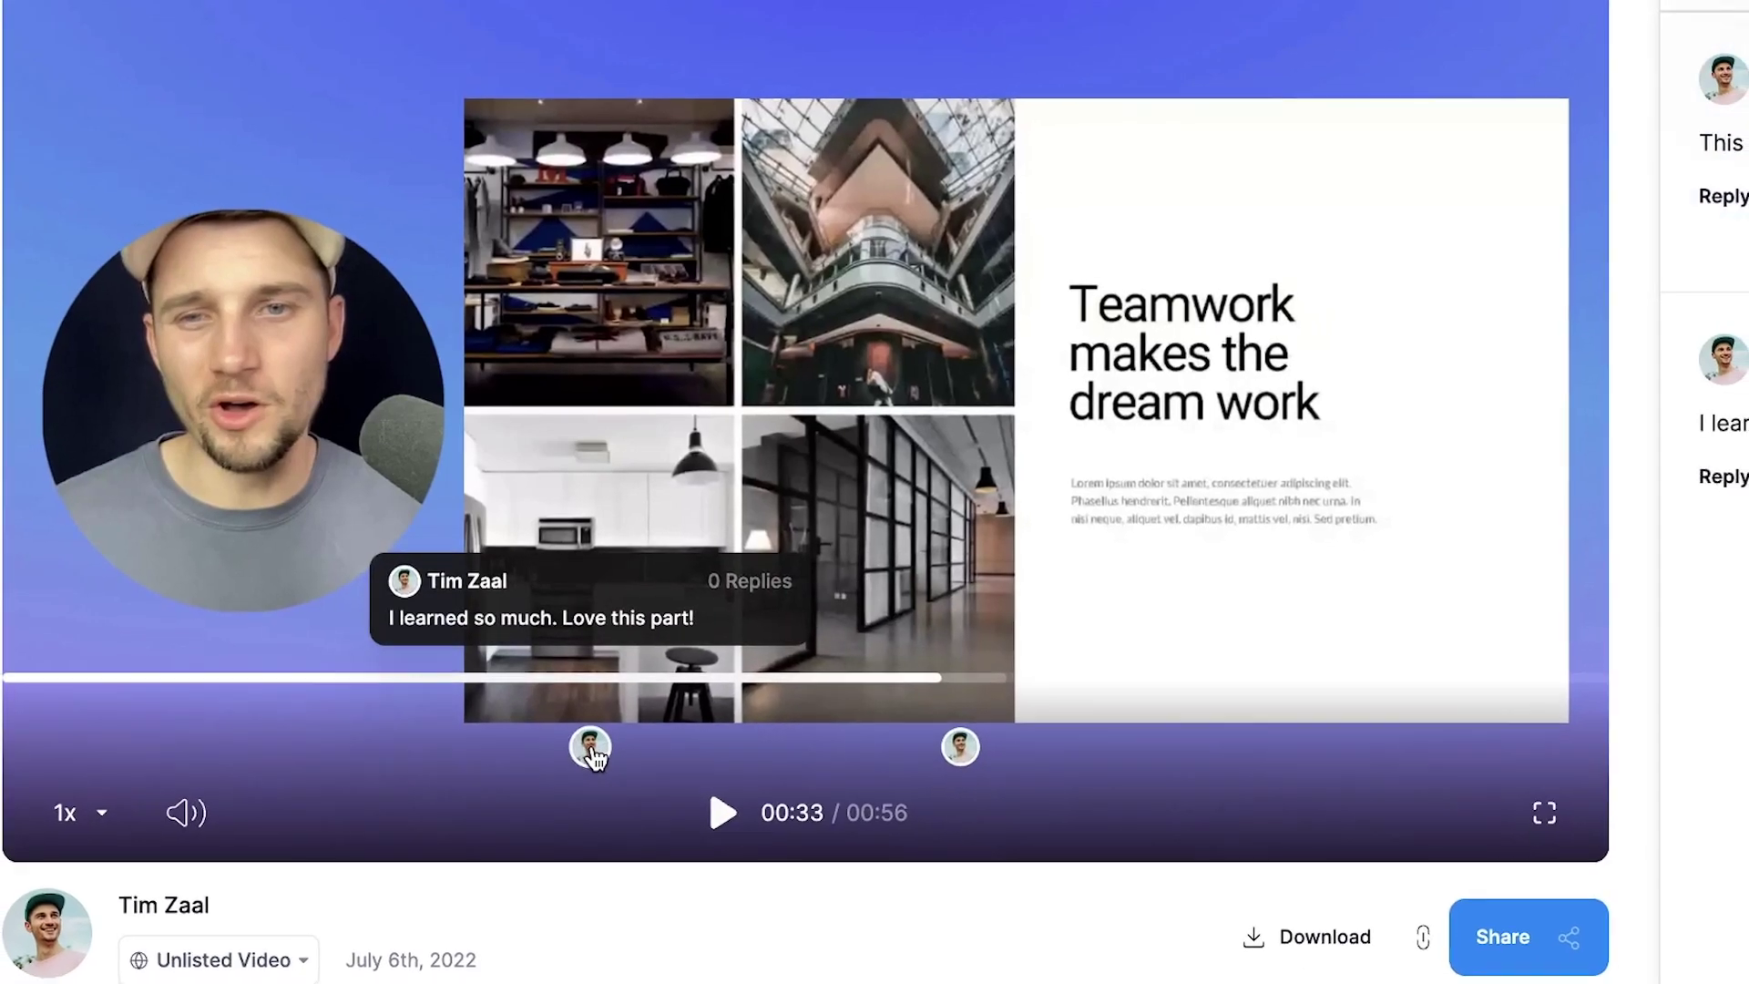
left_click(590, 746)
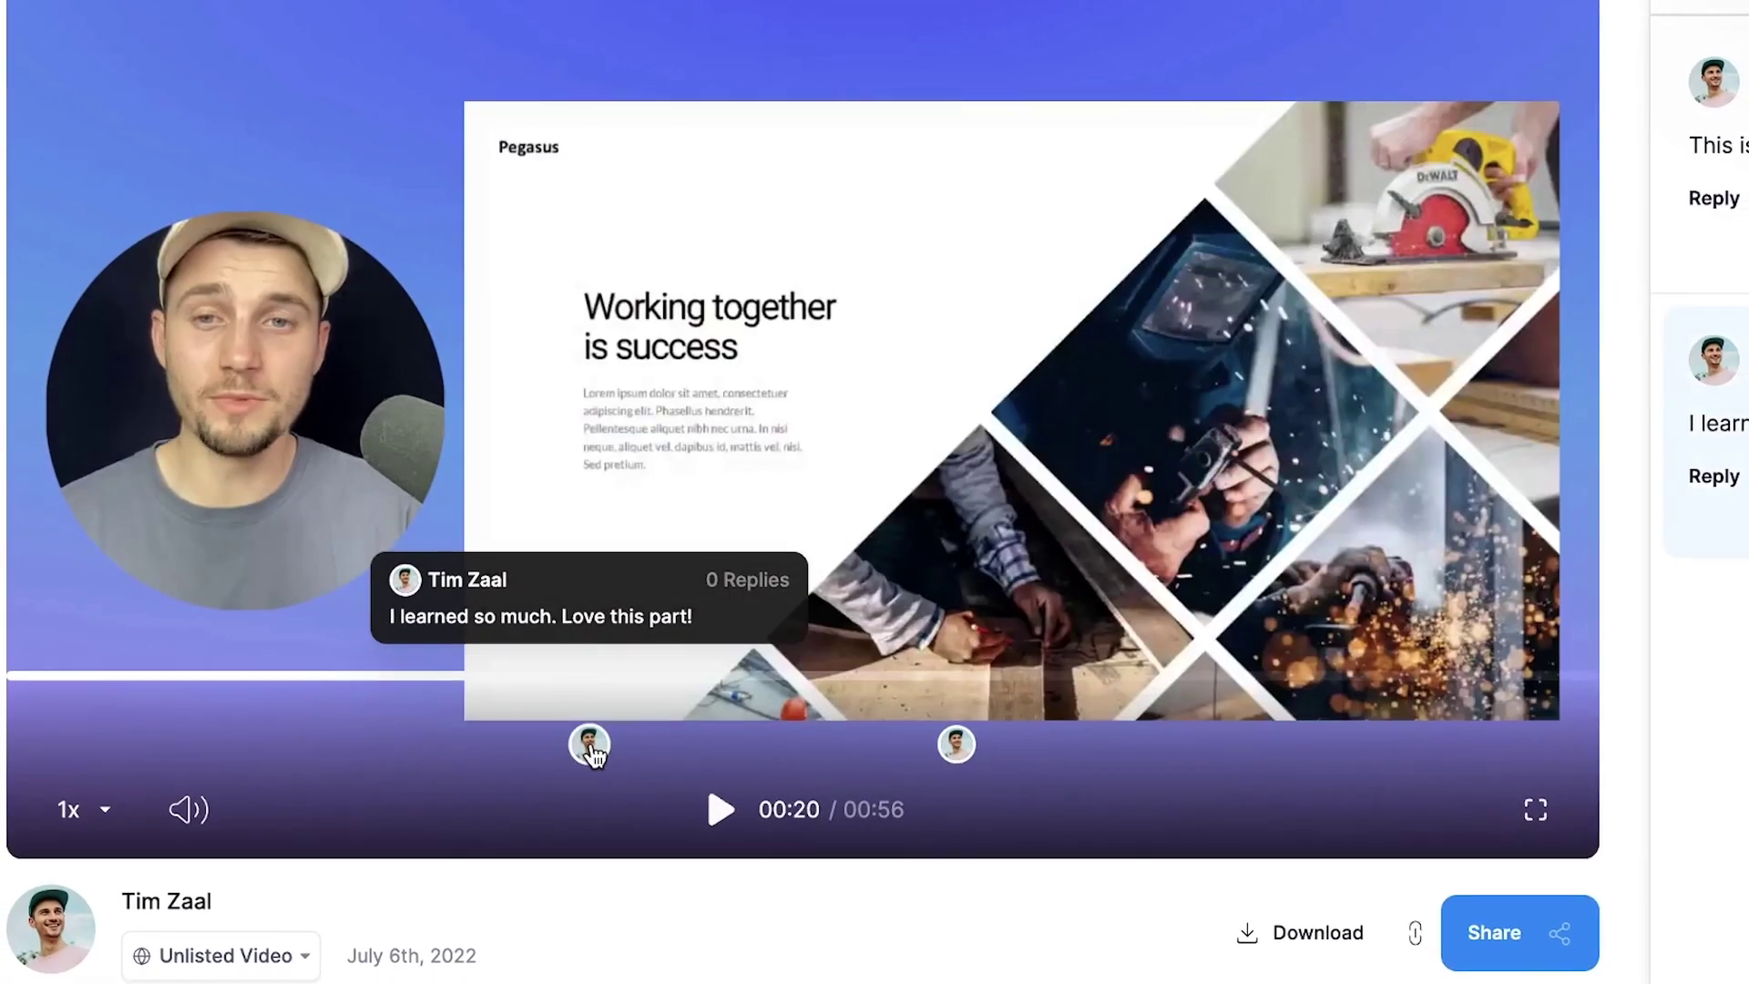